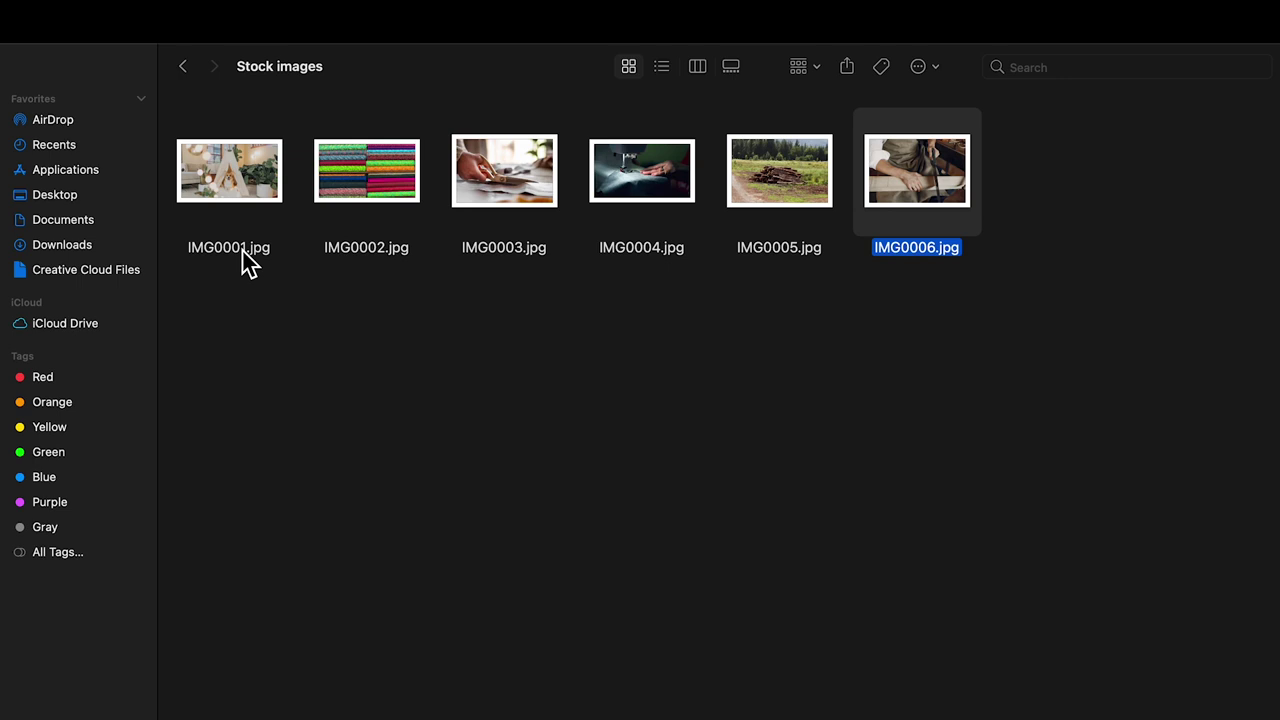
# Rename IMG0001.jpg, the picture of the dog in a tent, as dog-house-how-to-result.jpg
pyautogui.click(246, 262)
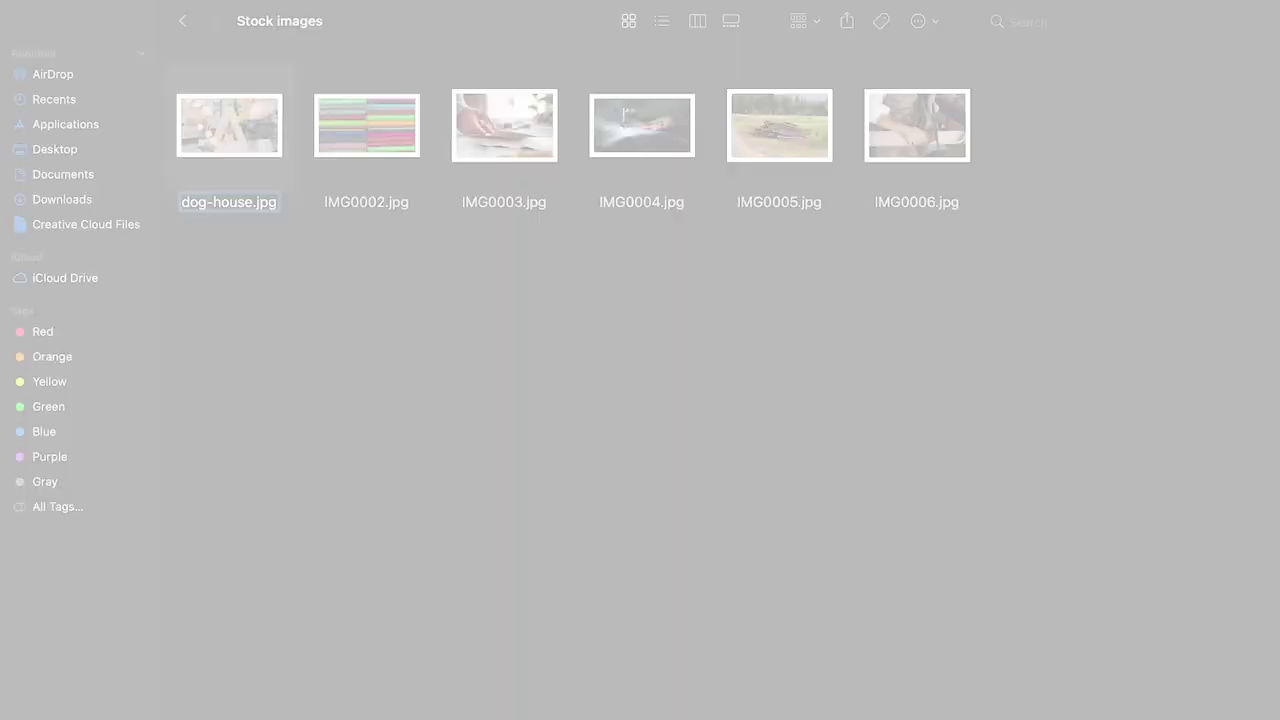
pyautogui.write('-how')
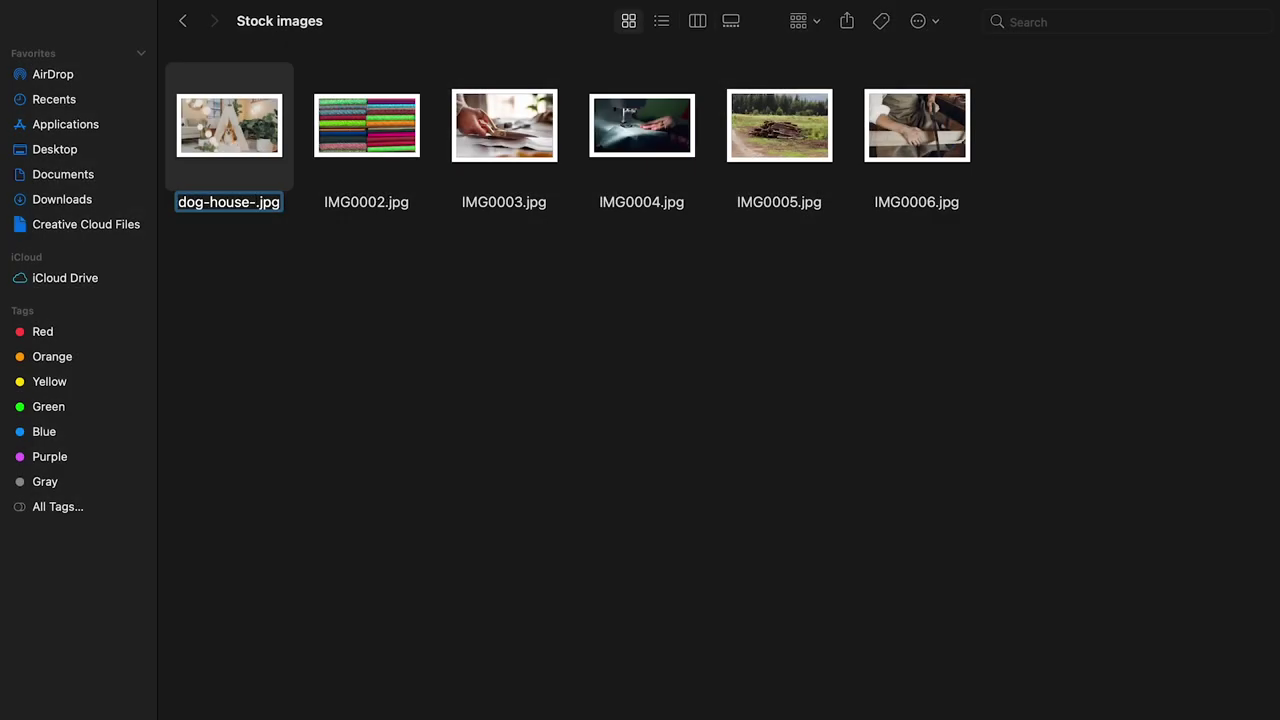
pyautogui.write('-to')
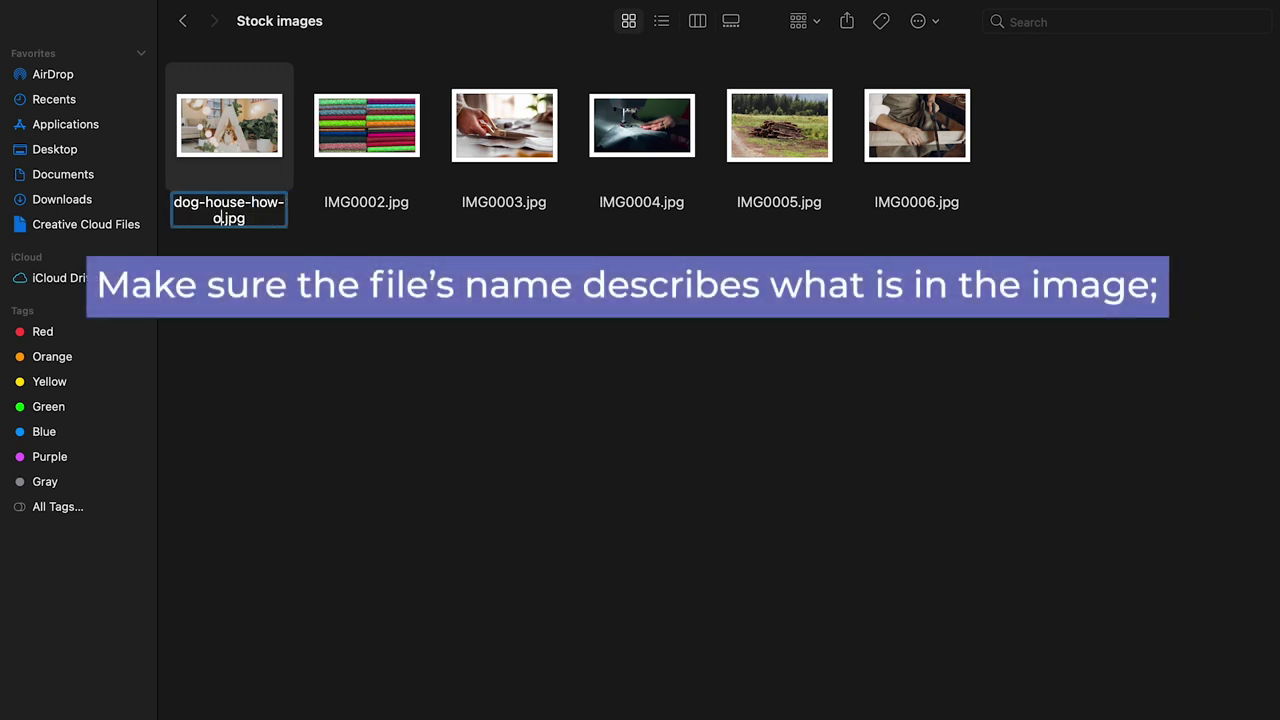
pyautogui.write('-result')
pyautogui.press('Return')
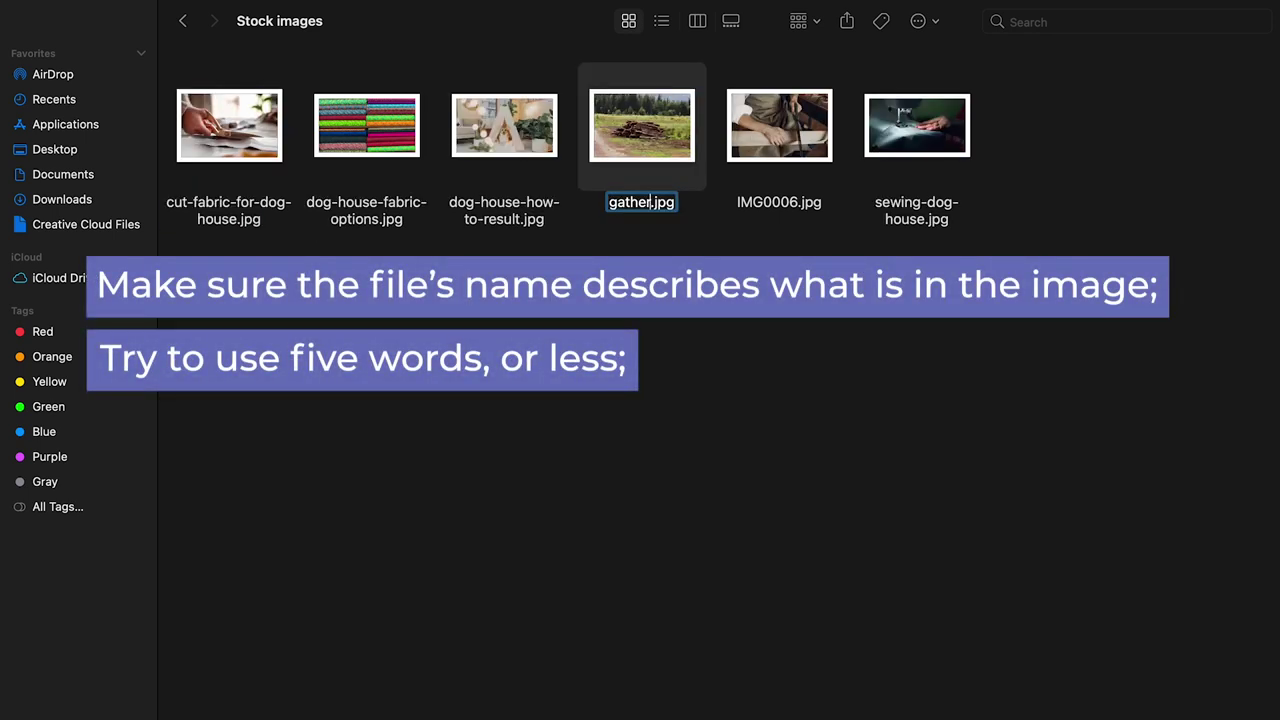
# Name the wood pile picture gather-wood-for-dog-house.jpg, correcting the misspelled word "house"
pyautogui.write('-wood-for-dog')
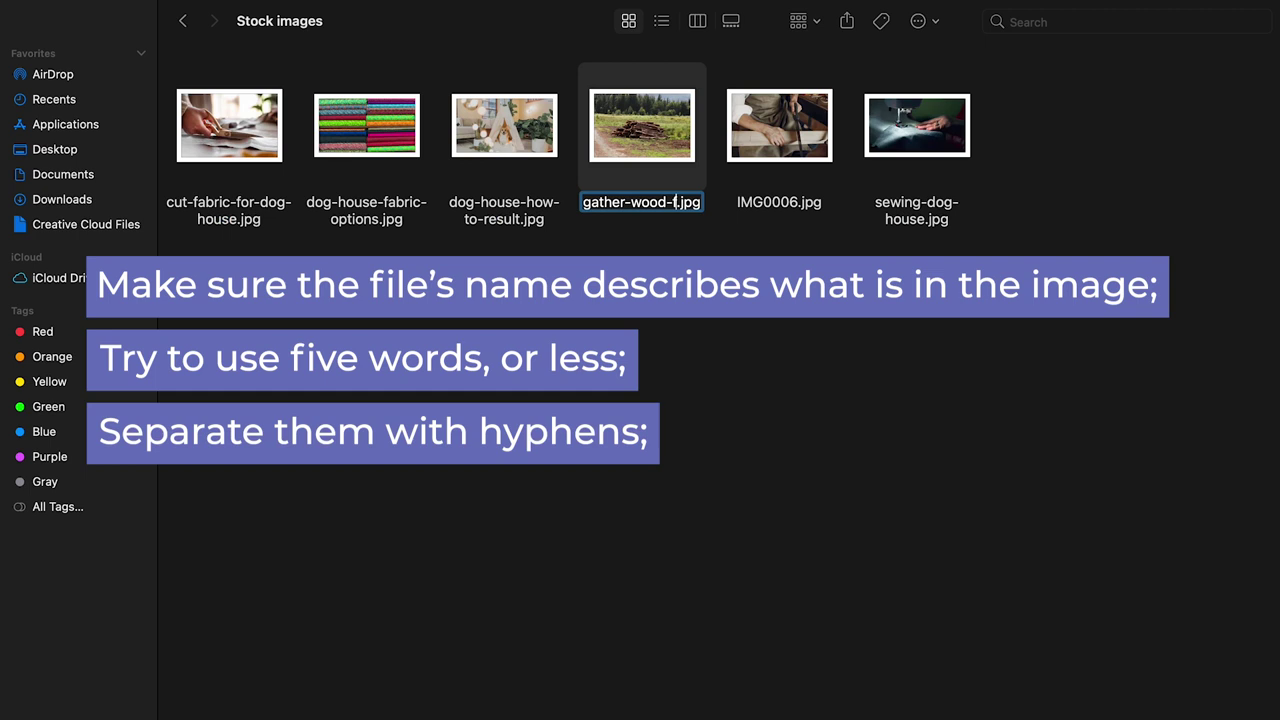
pyautogui.write('-house')
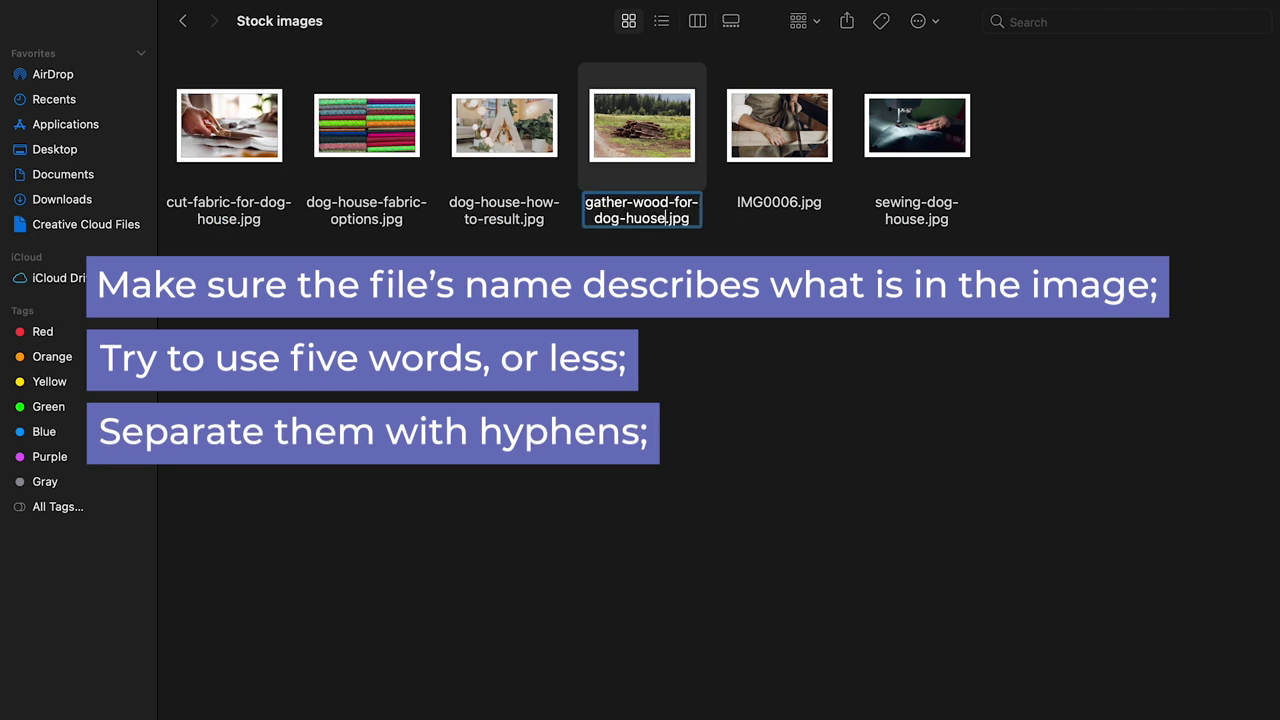
pyautogui.press('BackSpace')
pyautogui.press('BackSpace')
pyautogui.press('BackSpace')
pyautogui.press('BackSpace')
pyautogui.write('ouse')
pyautogui.press('Return')
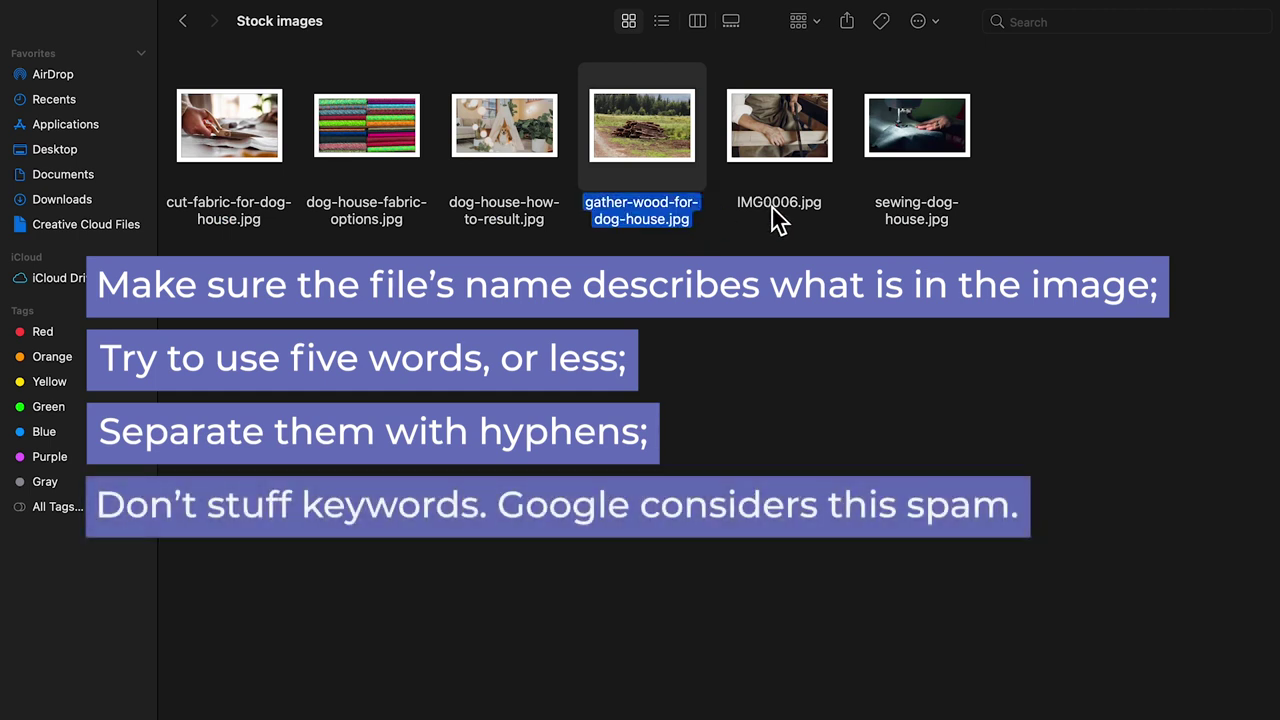
# Rename IMG0006.jpg as saw-wood-for-dog-house.jpg
pyautogui.click(772, 208)
pyautogui.press('Return')
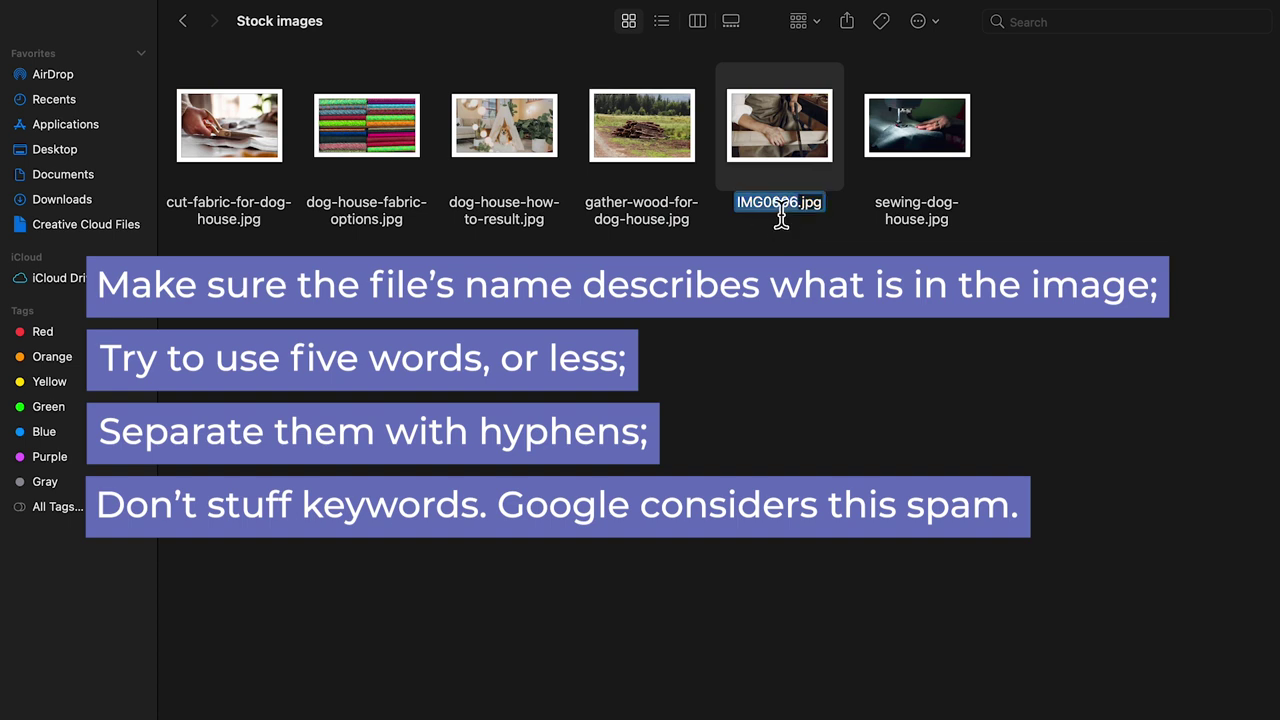
pyautogui.write('saw')
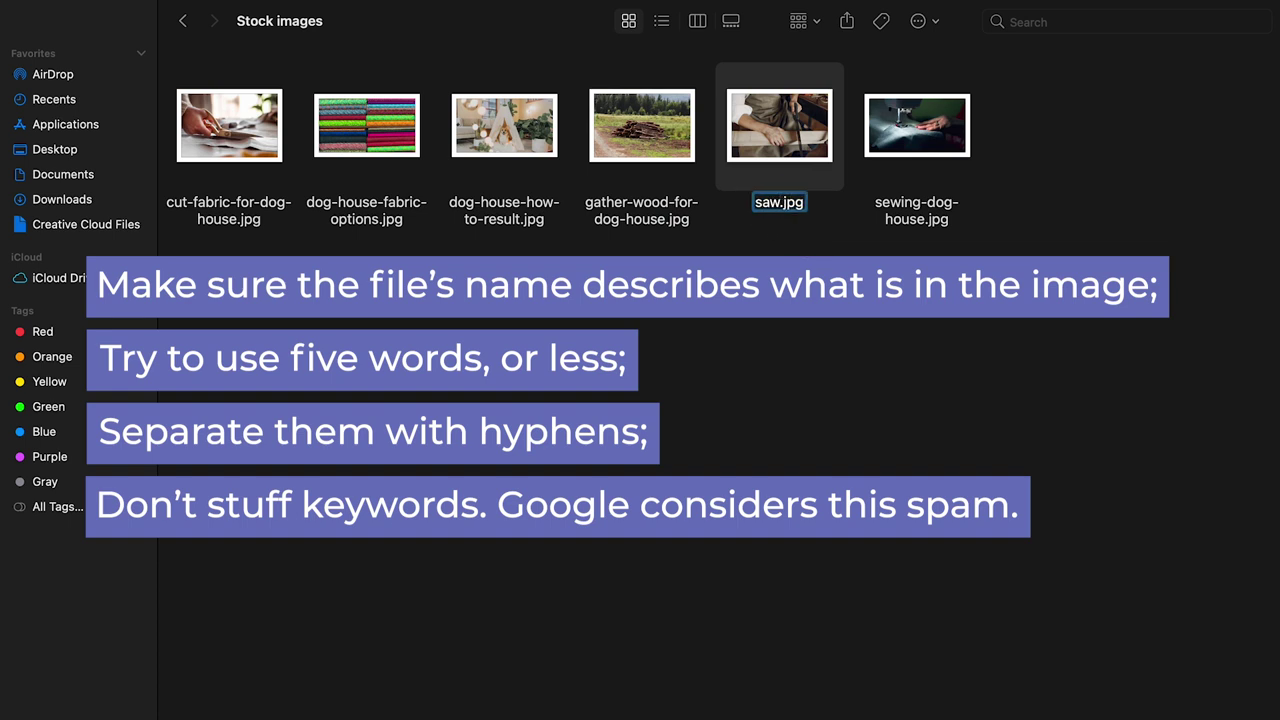
pyautogui.write('-wood-for-d')
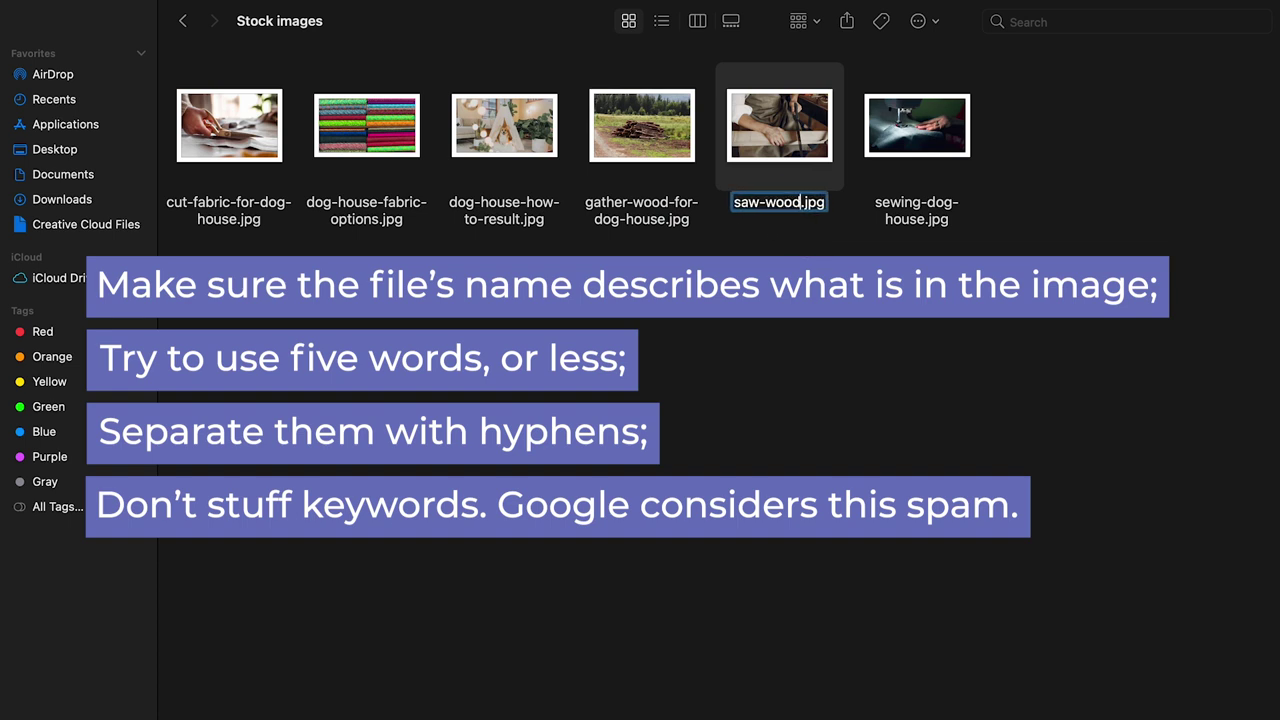
pyautogui.write('og-house')
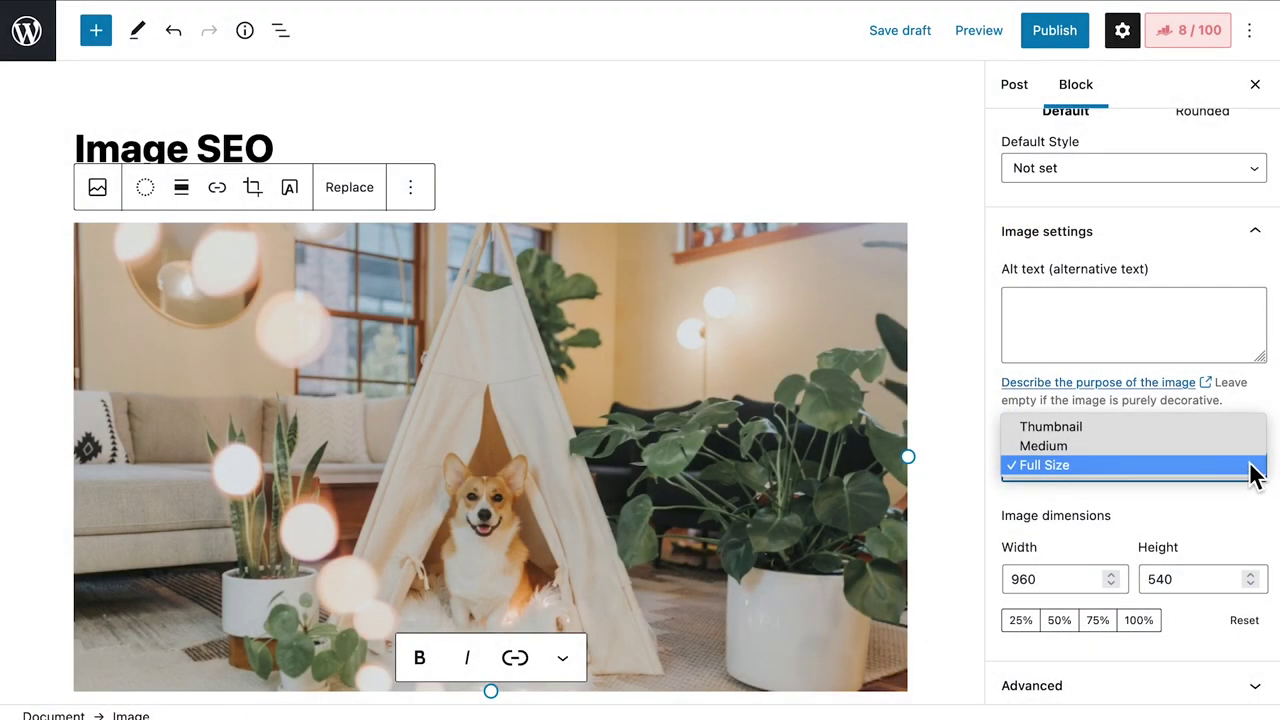
# Switch the dog image block's size to Medium, followed by Thumbnail
pyautogui.click(1250, 446)
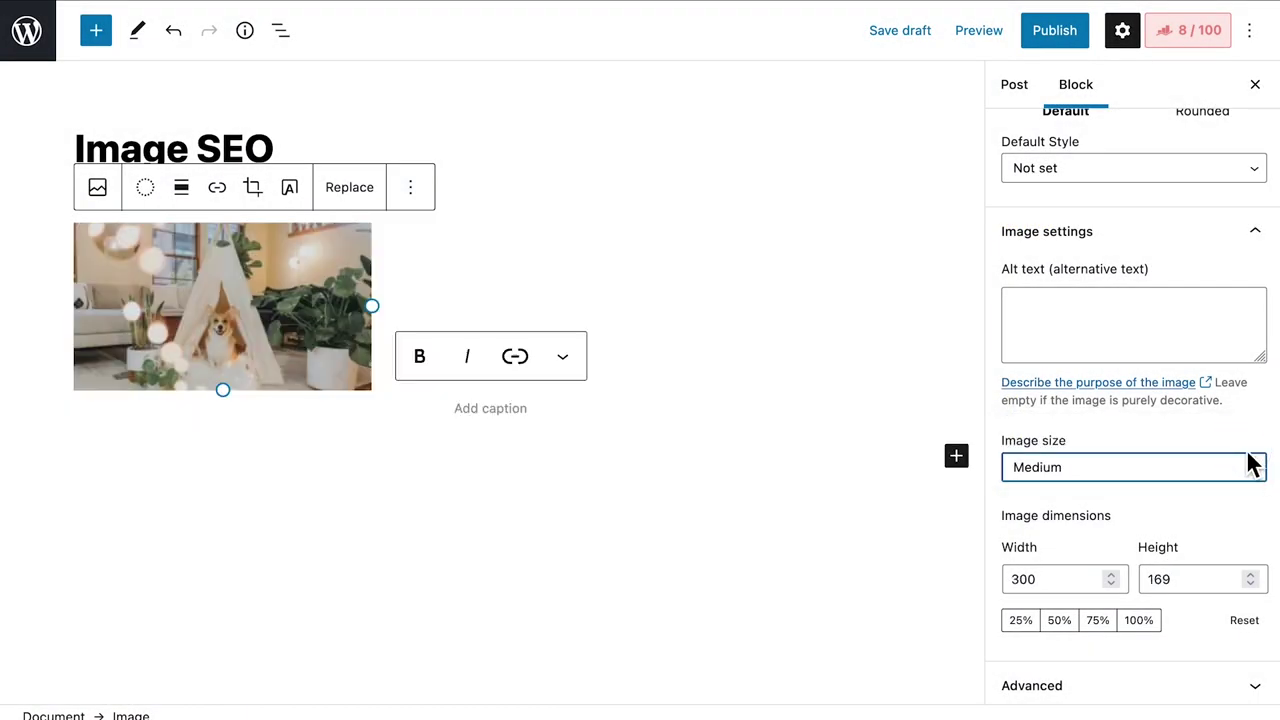
pyautogui.click(1250, 465)
pyautogui.click(1240, 446)
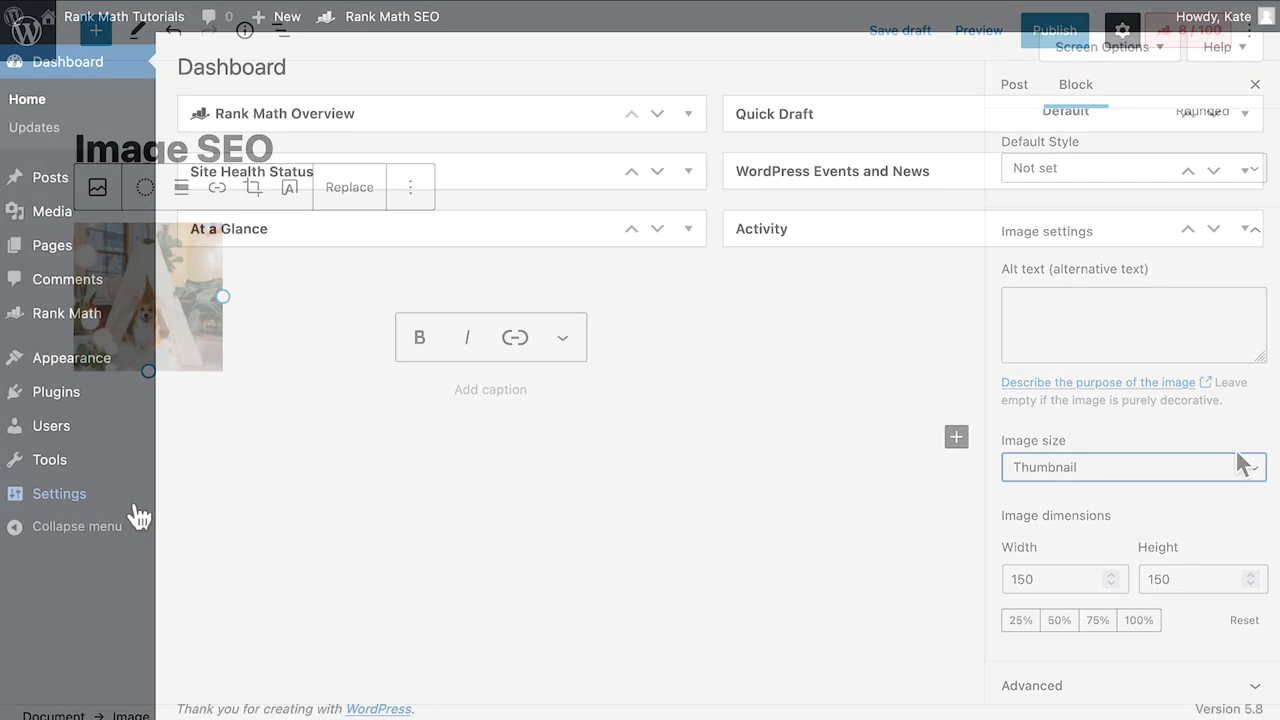
# Open the site's Media settings from the WordPress dashboard
pyautogui.moveTo(128, 512)
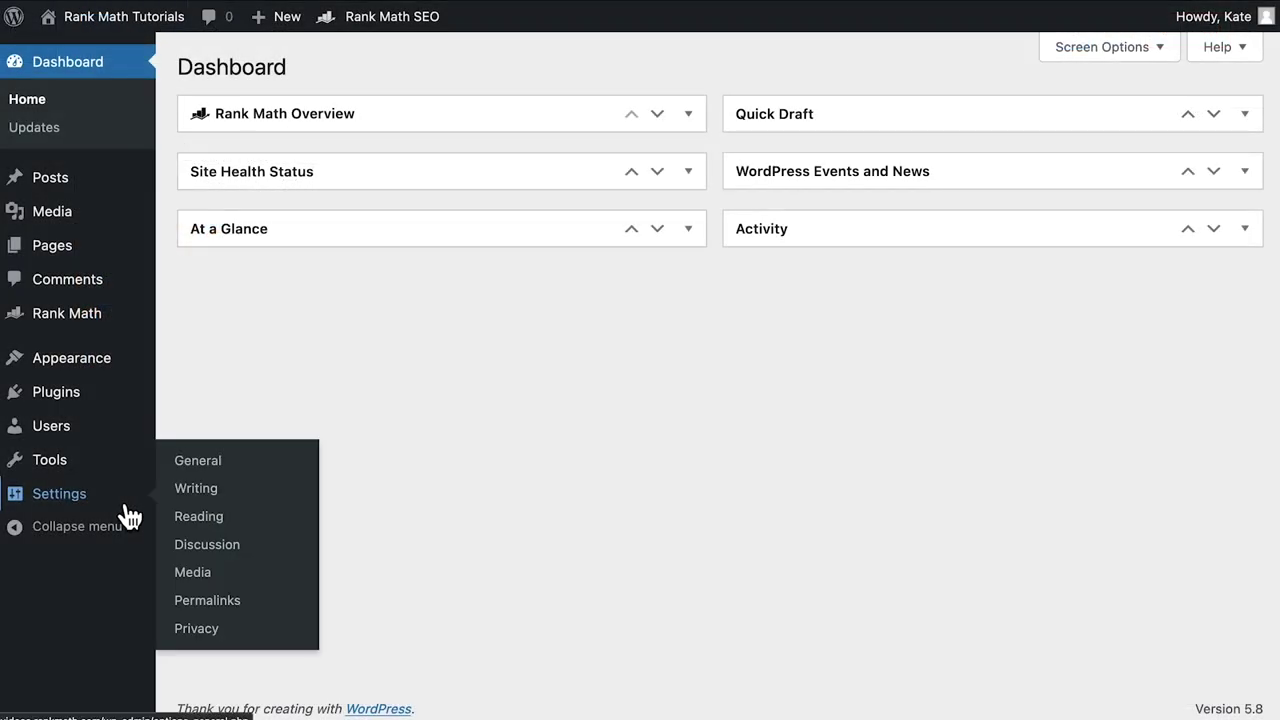
pyautogui.click(185, 588)
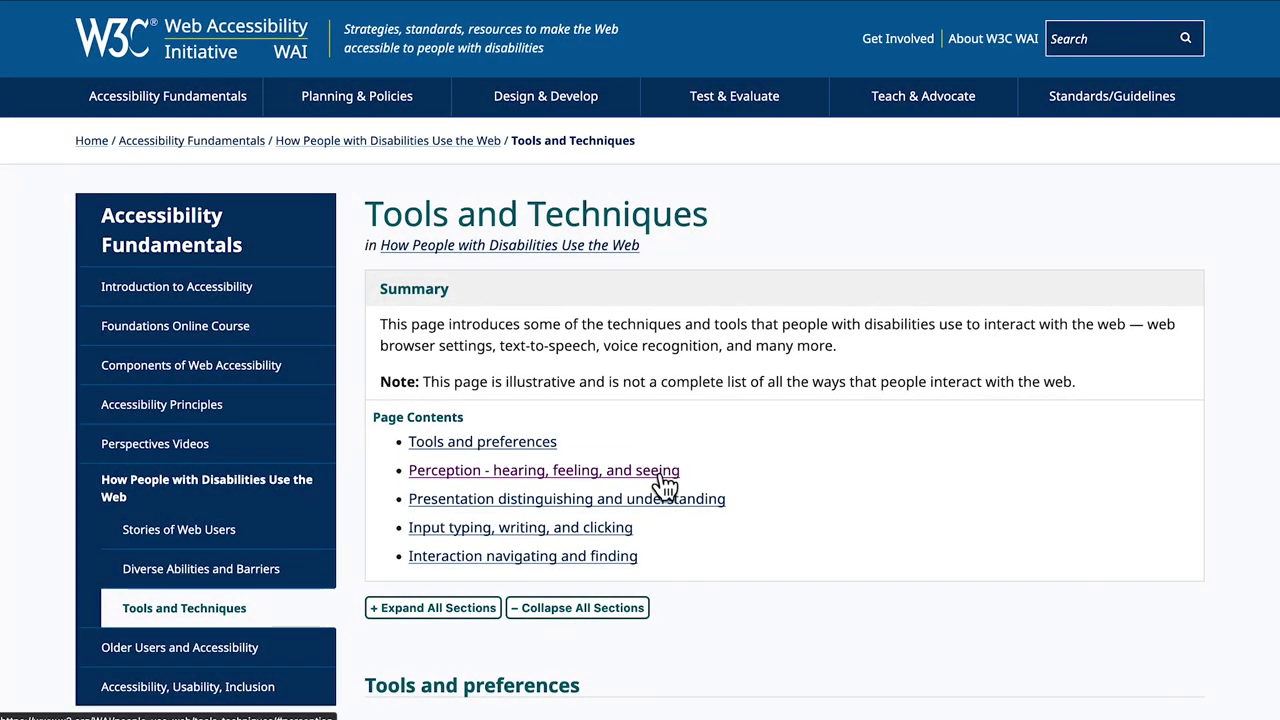
# Go to the Perception section of the W3C Tools and Techniques page and highlight the term "Screen reader"
pyautogui.click(658, 472)
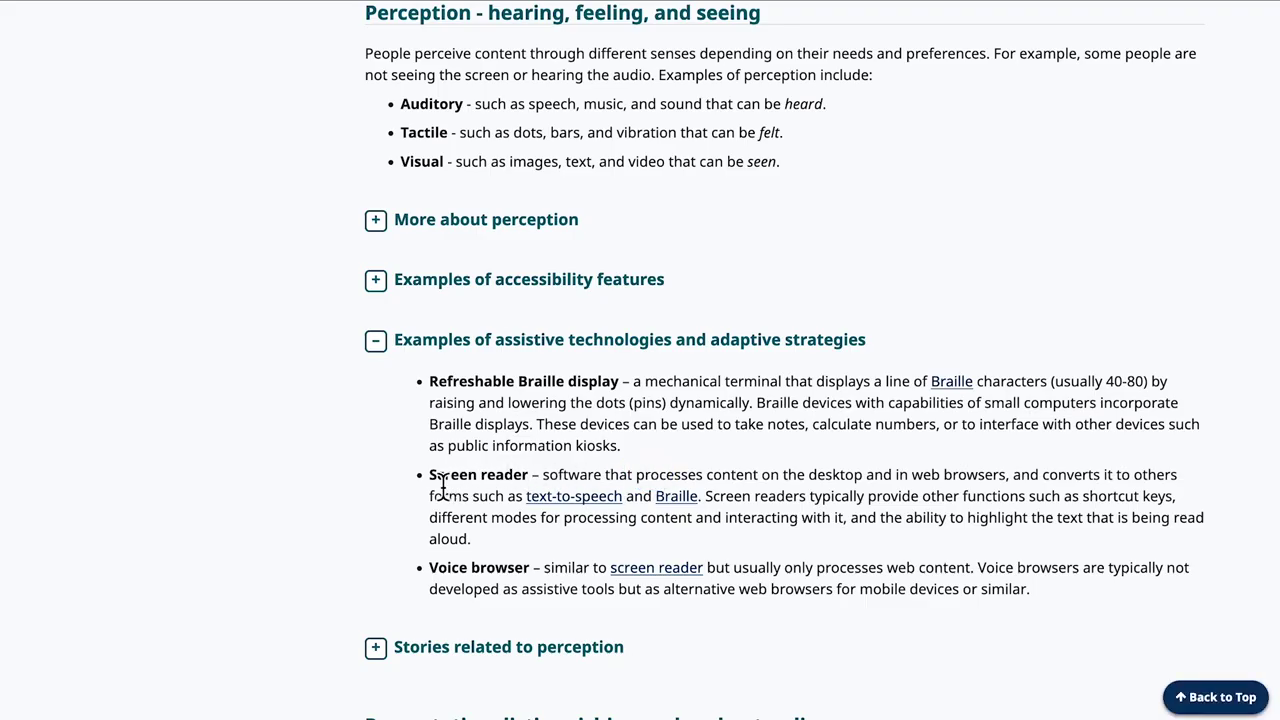
pyautogui.moveTo(430, 478); pyautogui.dragTo(523, 480)
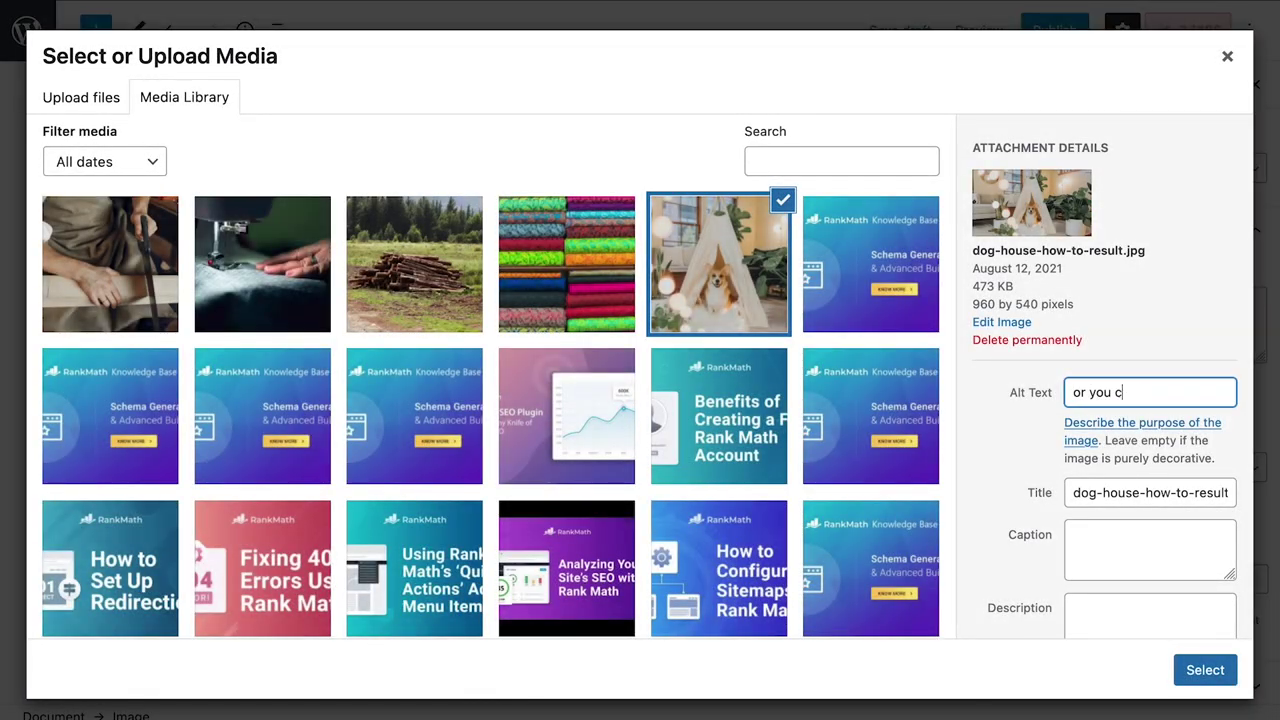
# Complete the alt text of dog-house-how-to-result.jpg in the media selection dialog as "or you can type alt text"
pyautogui.write('an ty')
pyautogui.write('pe alt te')
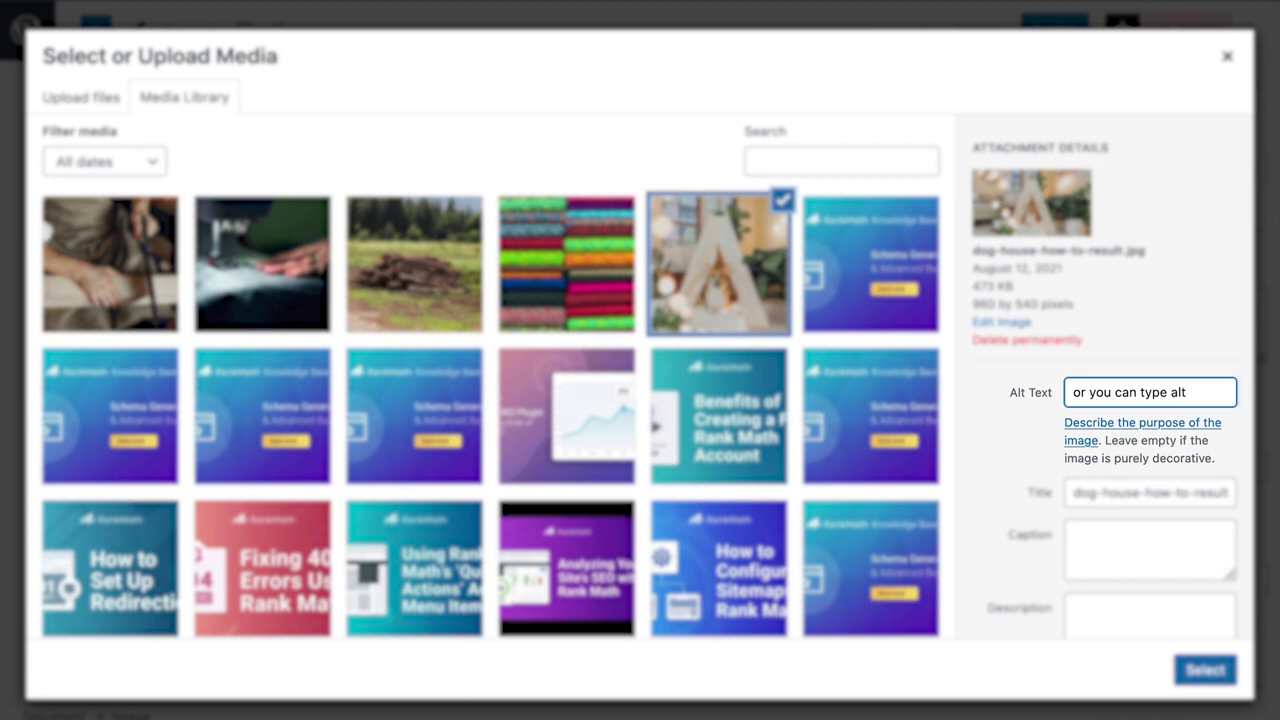
pyautogui.write('xt')
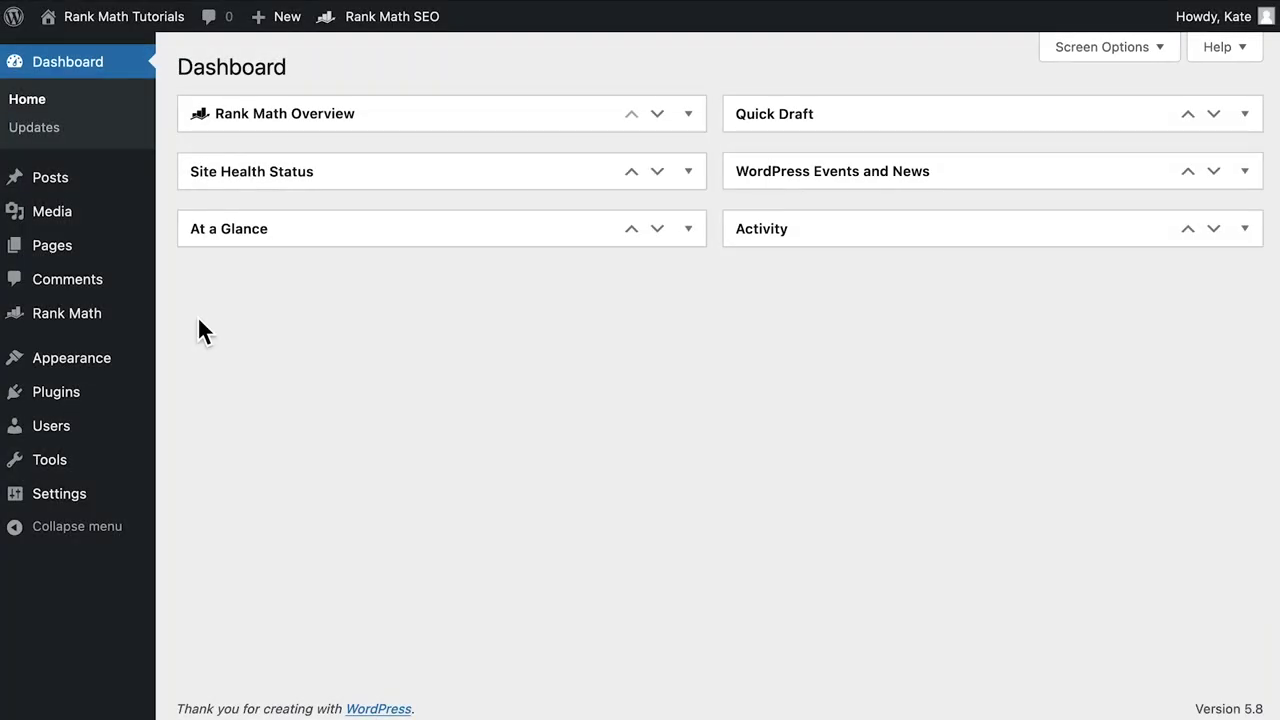
# Open the dog tent image in the Media Library and set its alternative text to 'Dog house: "How To" result'
pyautogui.click(100, 224)
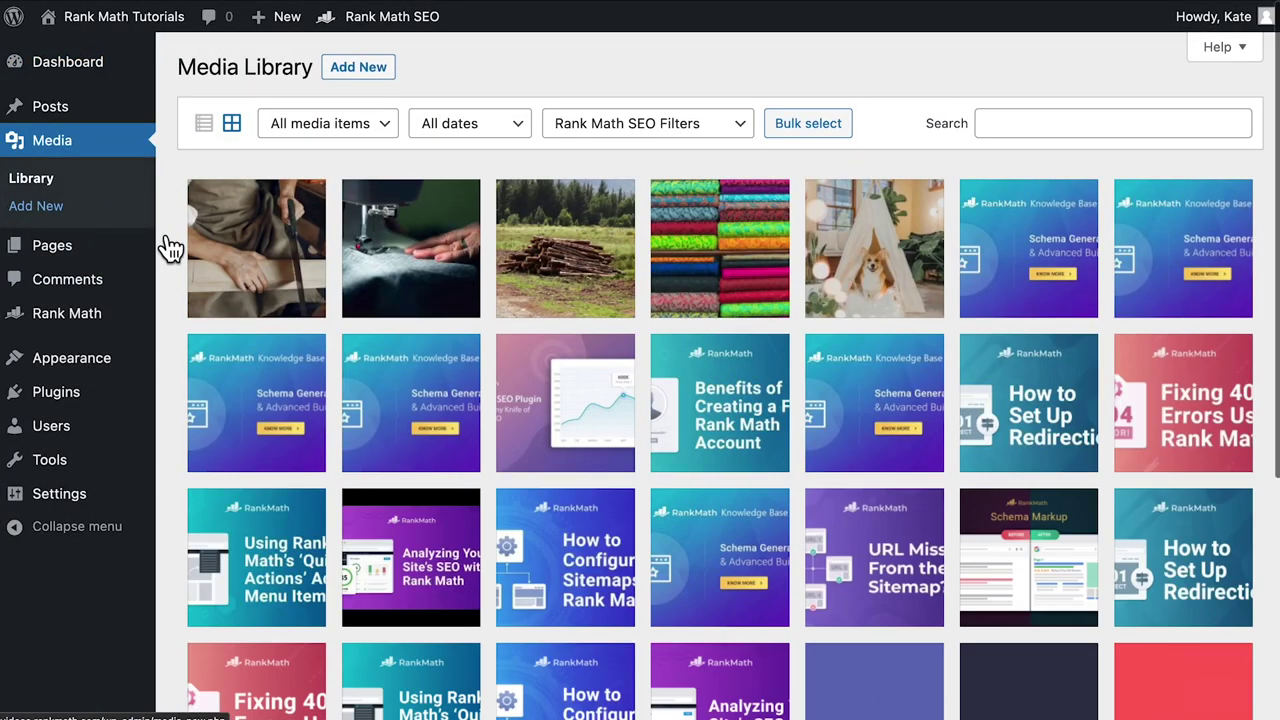
pyautogui.click(850, 275)
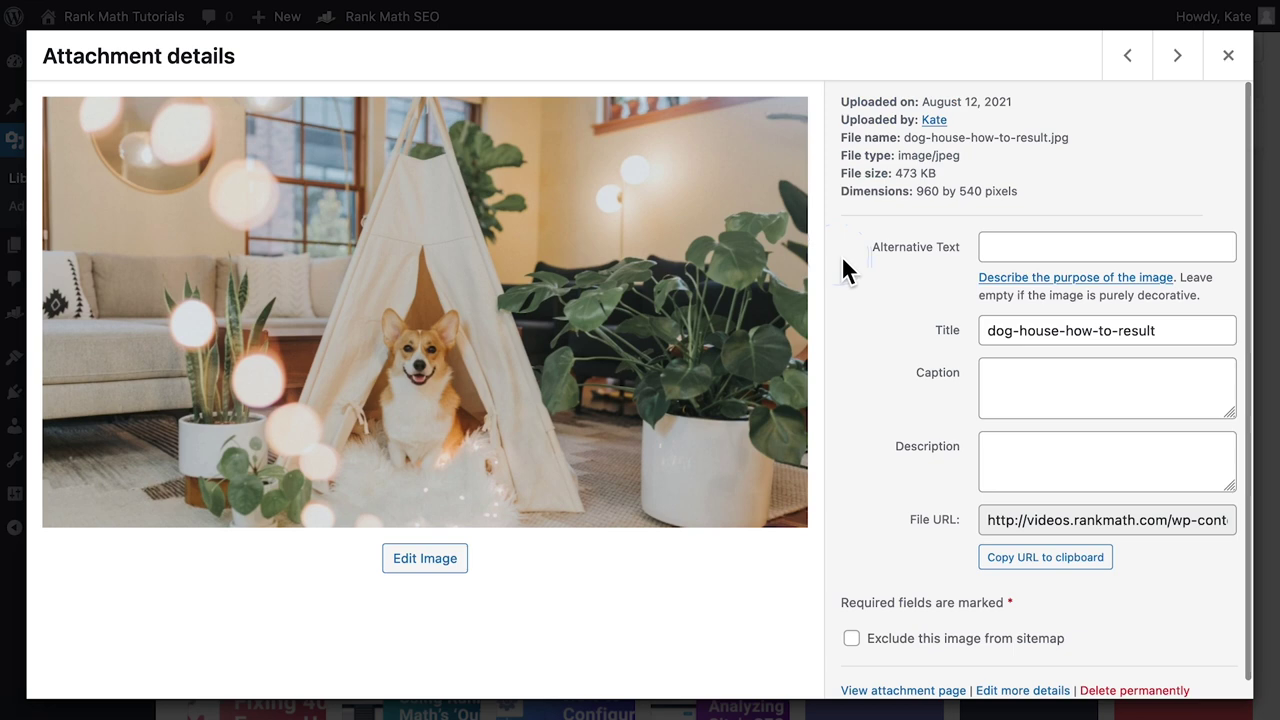
pyautogui.click(1016, 248)
pyautogui.write('D')
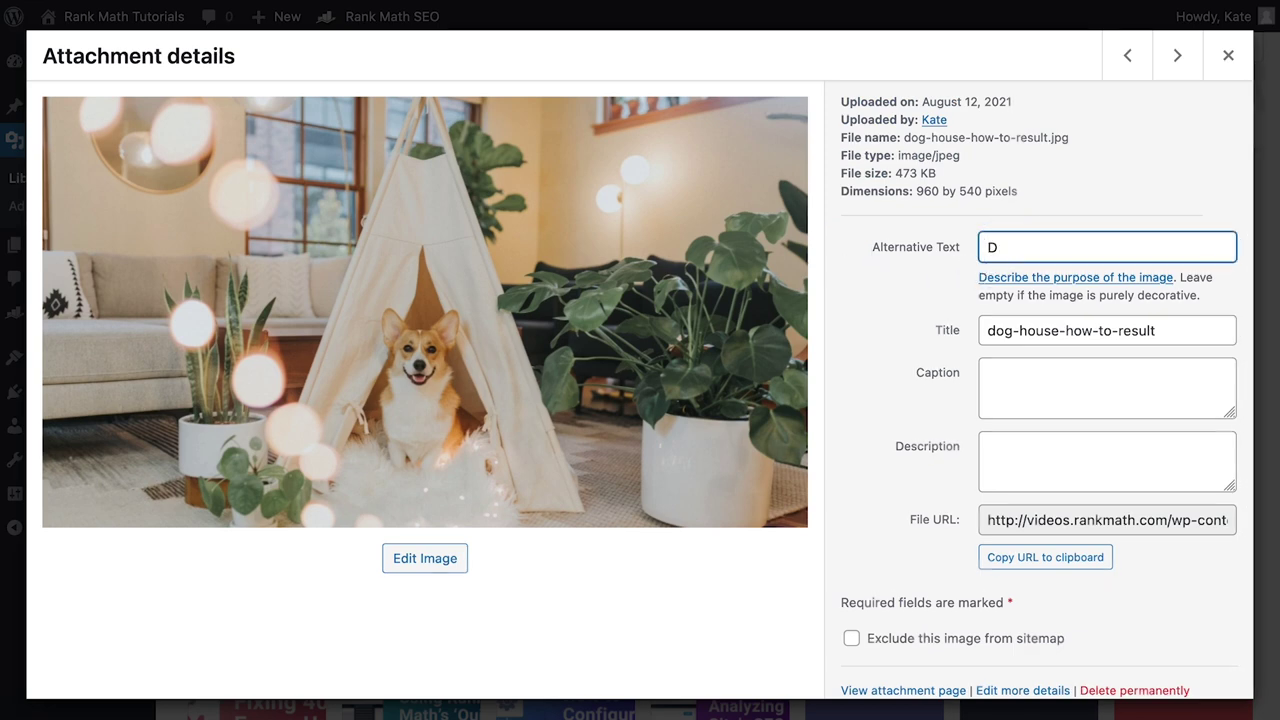
pyautogui.write('og hous')
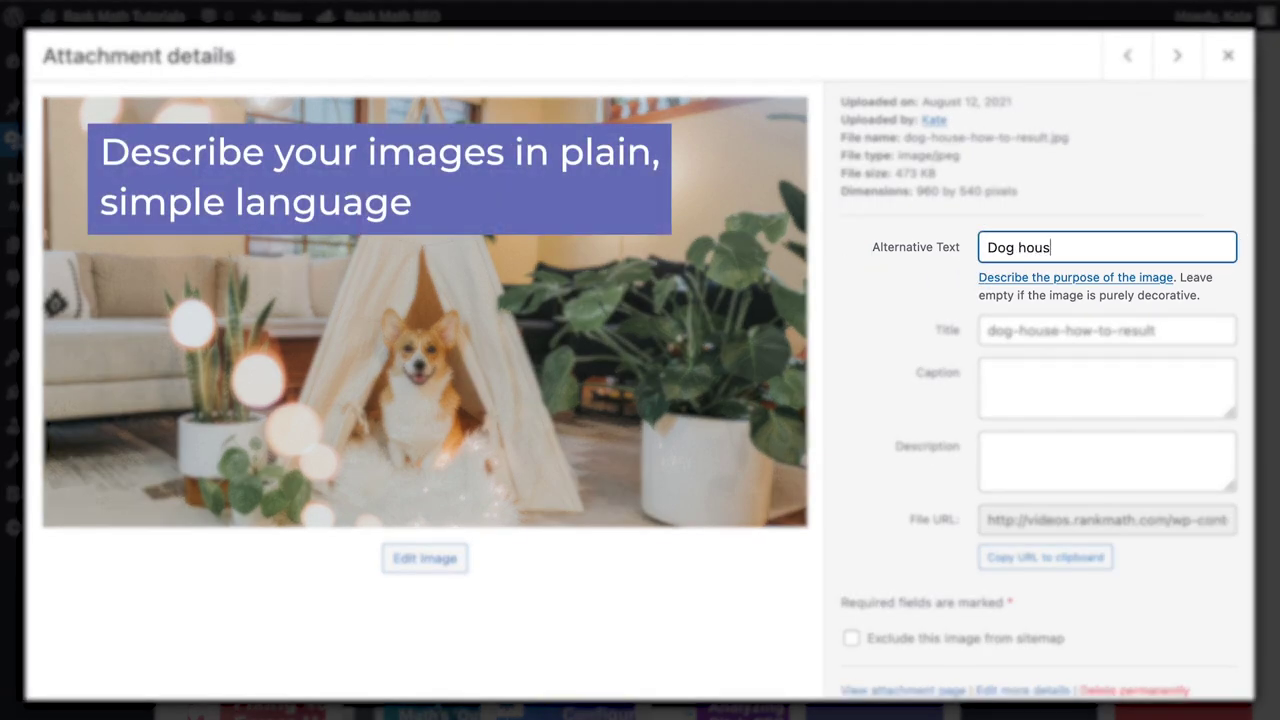
pyautogui.write('e: "Ho')
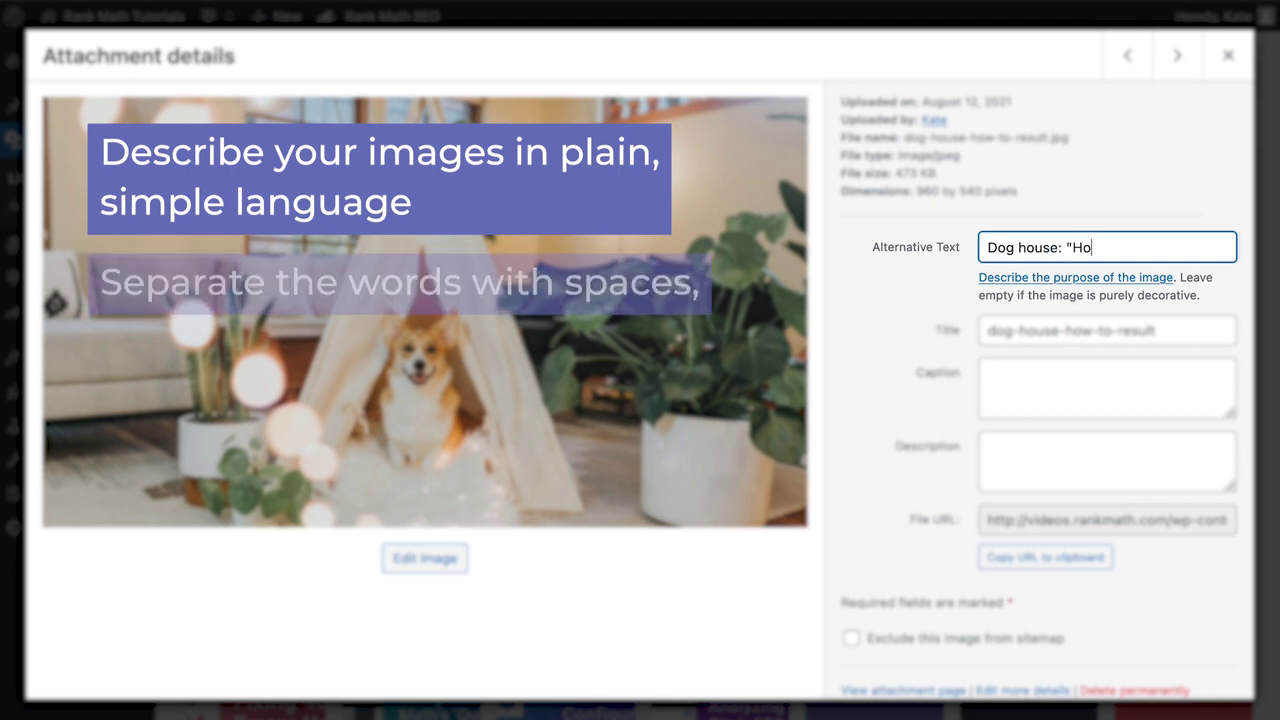
pyautogui.write('w To" result')
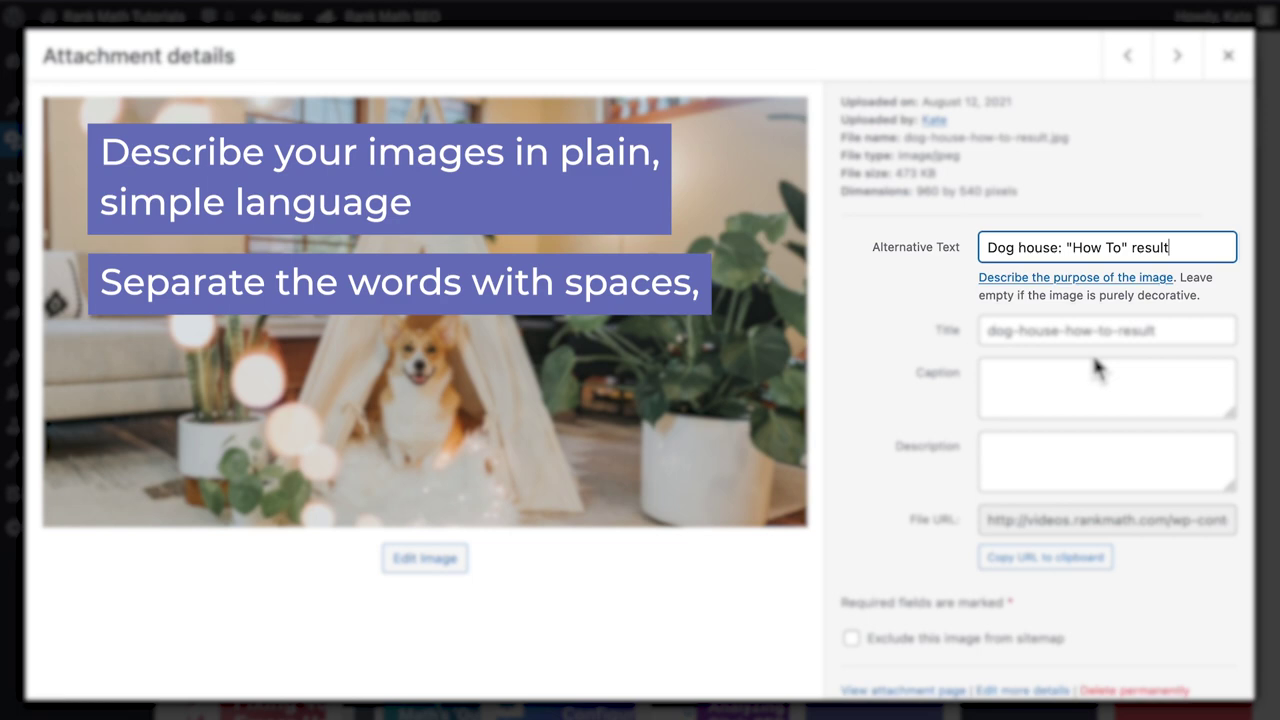
pyautogui.scroll(-1, 1213, 289)
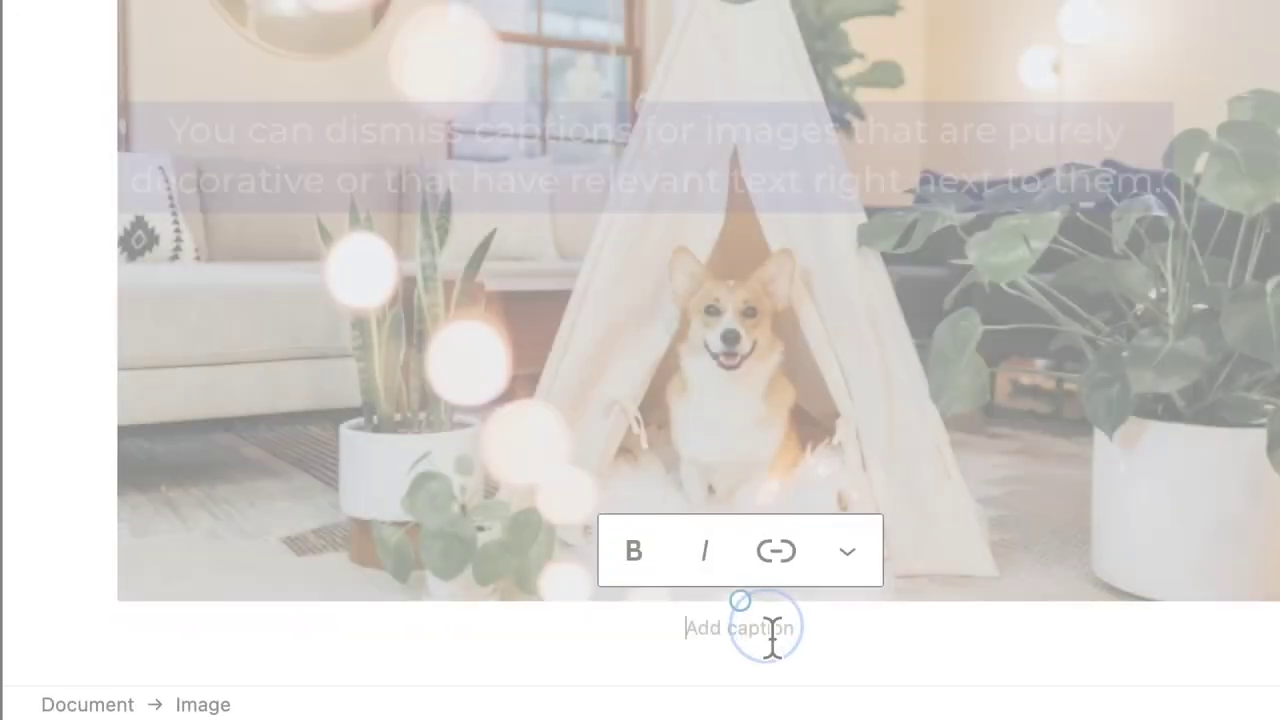
# Caption the image "Dog in house" with the photographer's credit via Unsplash, and reword the opening to 'Dog house "How To" result –'
pyautogui.write('Dog in house - photo by Cole Keiser (via Unsplash)')
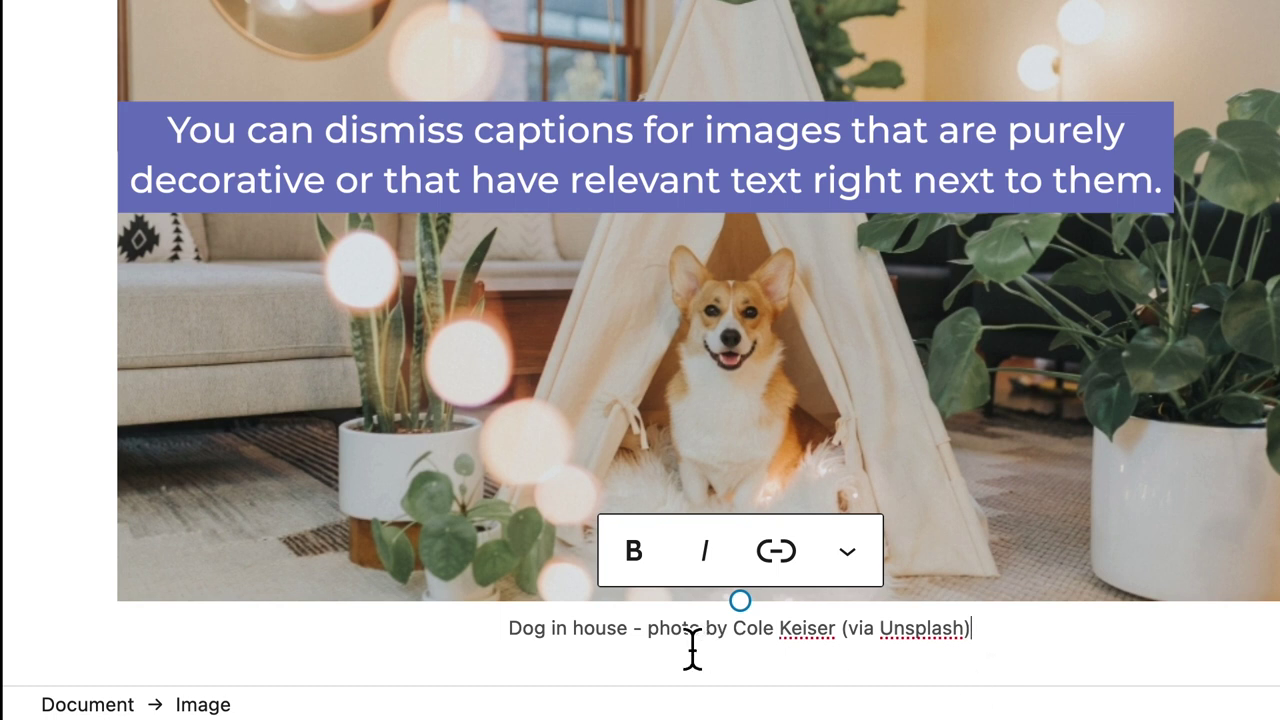
pyautogui.moveTo(629, 637); pyautogui.dragTo(570, 640)
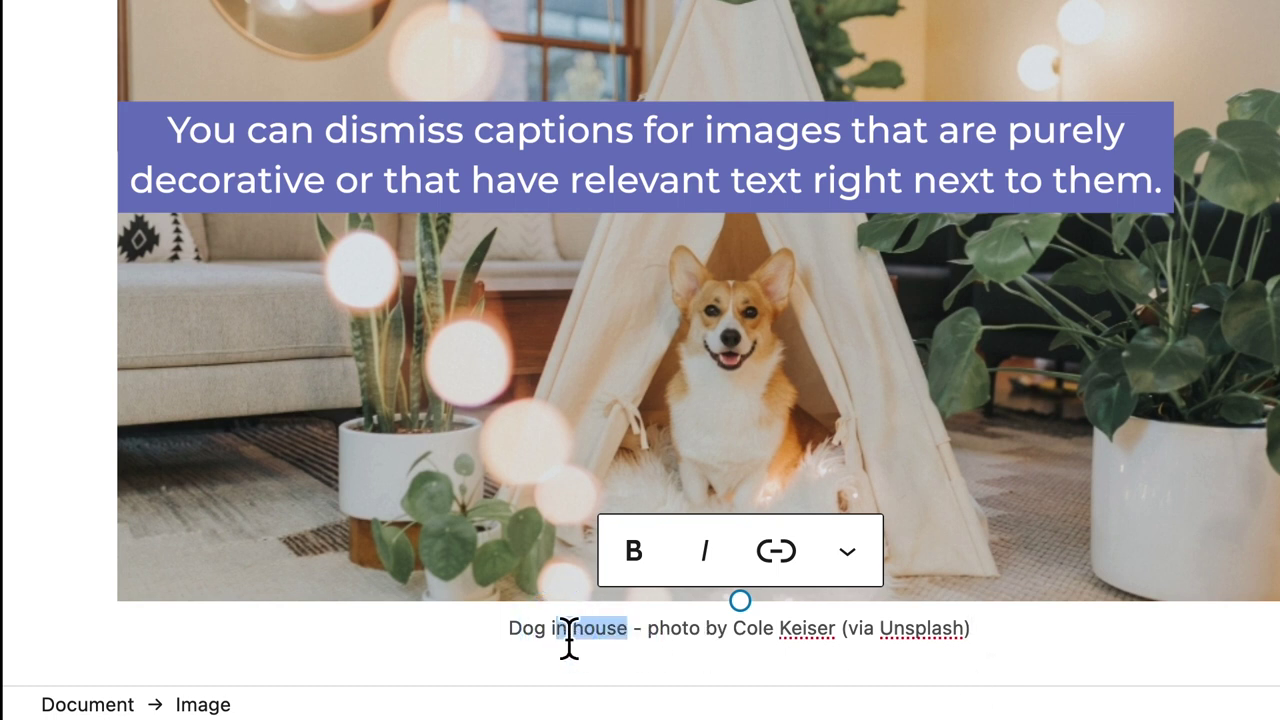
pyautogui.click(568, 637)
pyautogui.press('BackSpace')
pyautogui.press('BackSpace')
pyautogui.press('BackSpace')
pyautogui.click(620, 634)
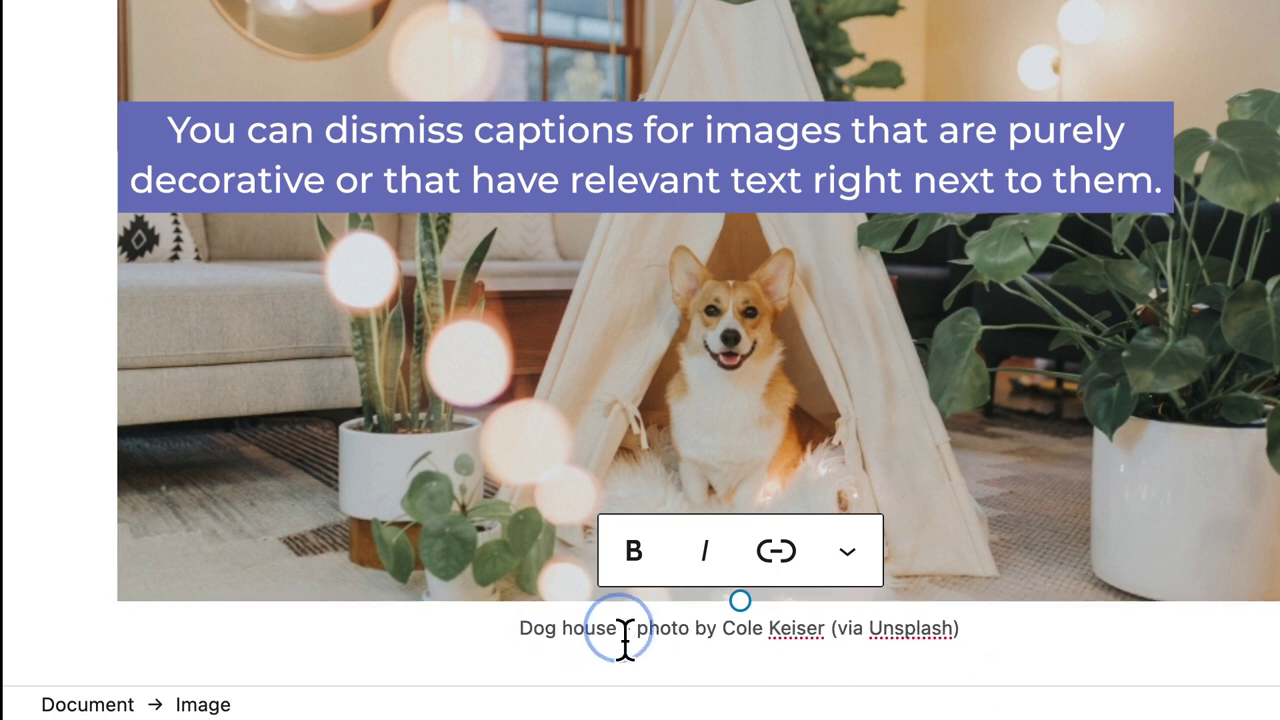
pyautogui.write('"How To" re')
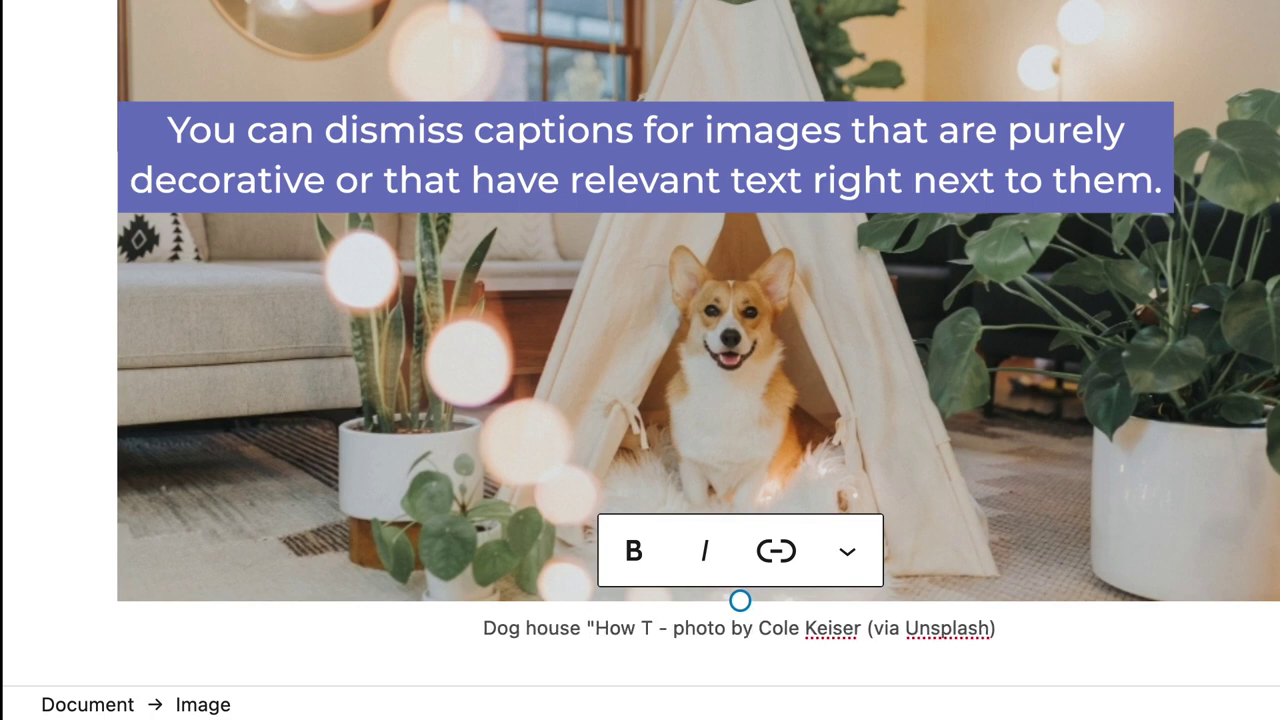
pyautogui.write('sult –')
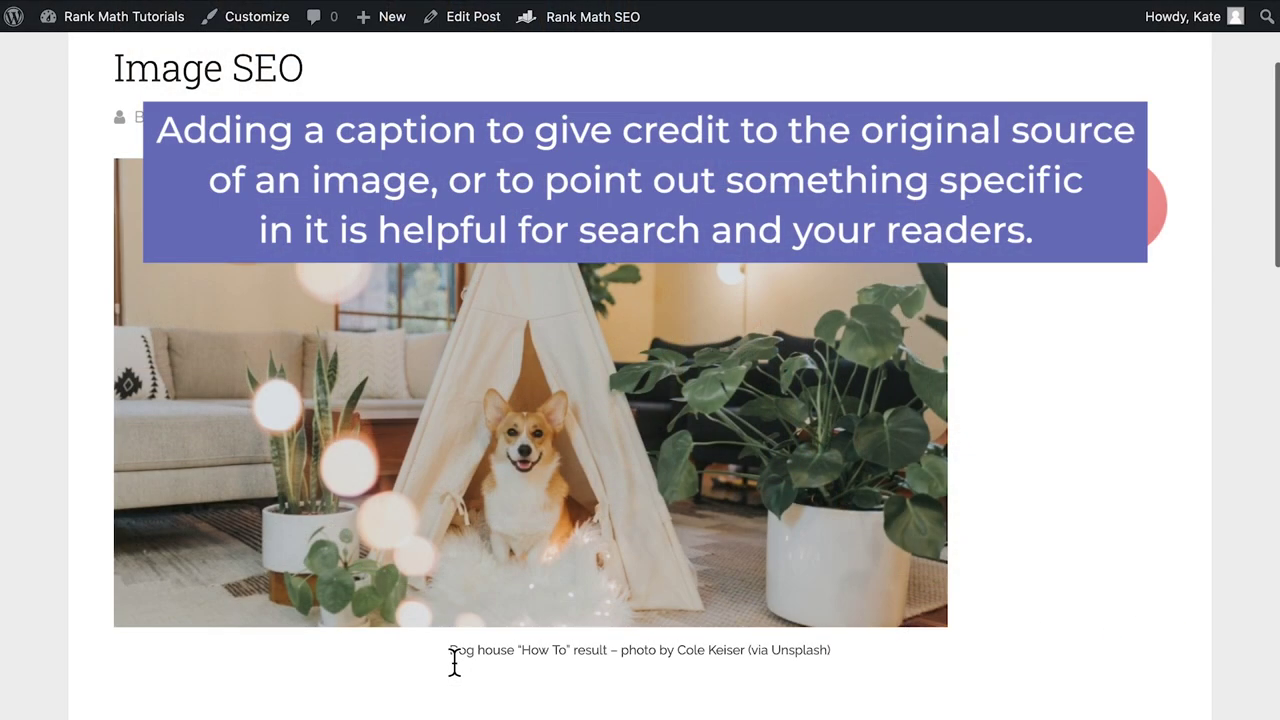
# Highlight the full caption beneath the image in the published Image SEO post, and its descriptive part before the photo credit
pyautogui.moveTo(451, 656); pyautogui.dragTo(837, 651)
pyautogui.click(755, 668)
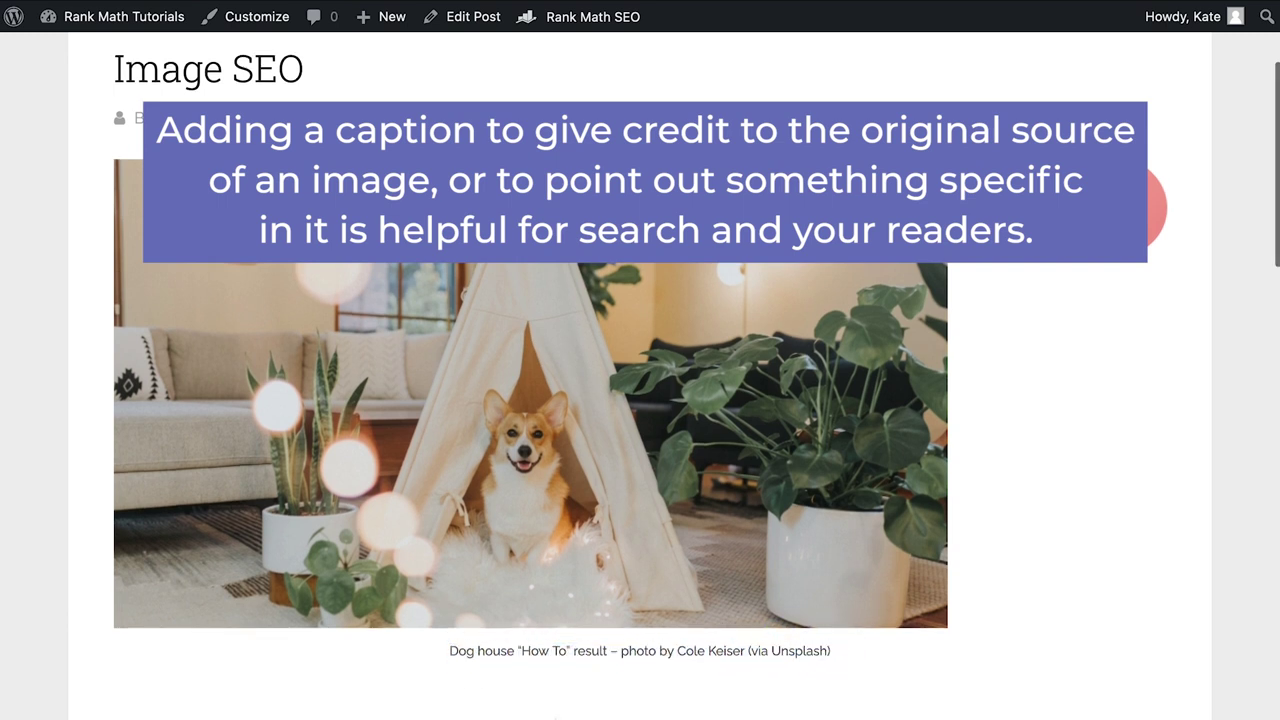
pyautogui.moveTo(451, 656); pyautogui.dragTo(620, 660)
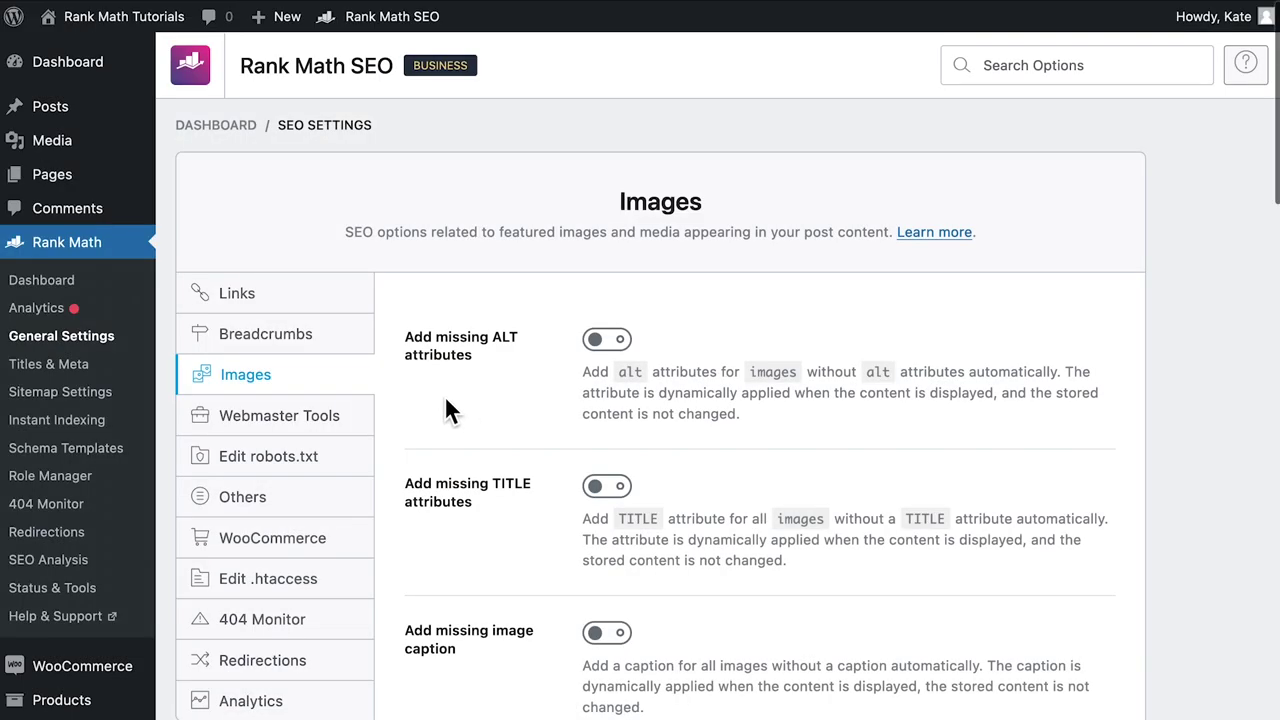
# Highlight the "Add missing ALT attributes" and "Add missing TITLE attributes" options in Rank Math's image settings
pyautogui.moveTo(409, 340); pyautogui.dragTo(538, 372)
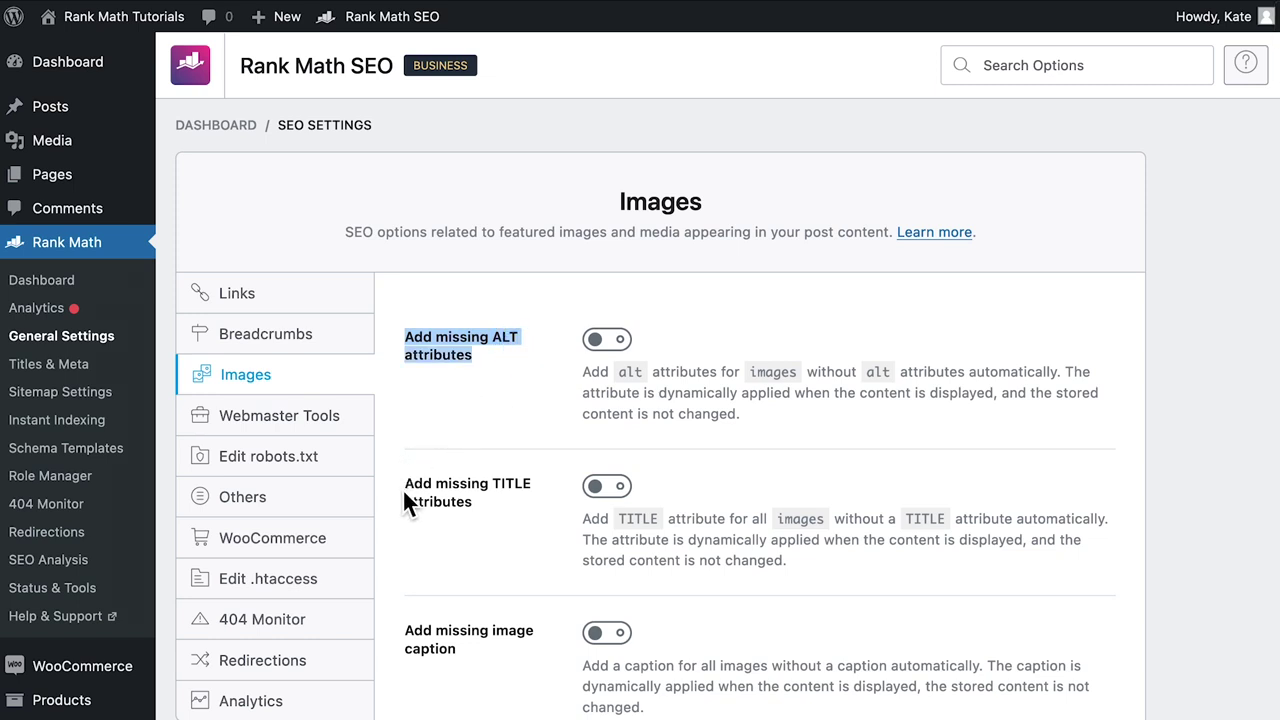
pyautogui.moveTo(404, 488); pyautogui.dragTo(557, 517)
pyautogui.click(586, 380)
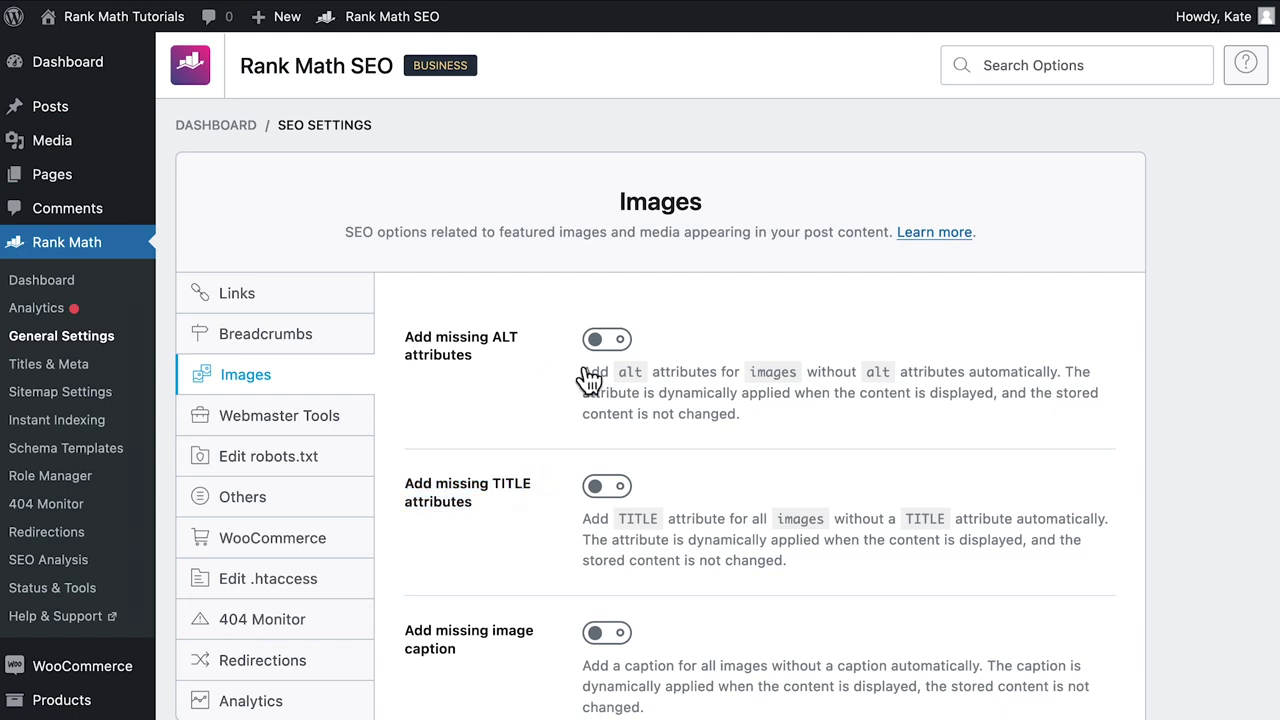
# Enable automatic adding of missing ALT attributes and missing image captions in Rank Math's image settings
pyautogui.click(620, 348)
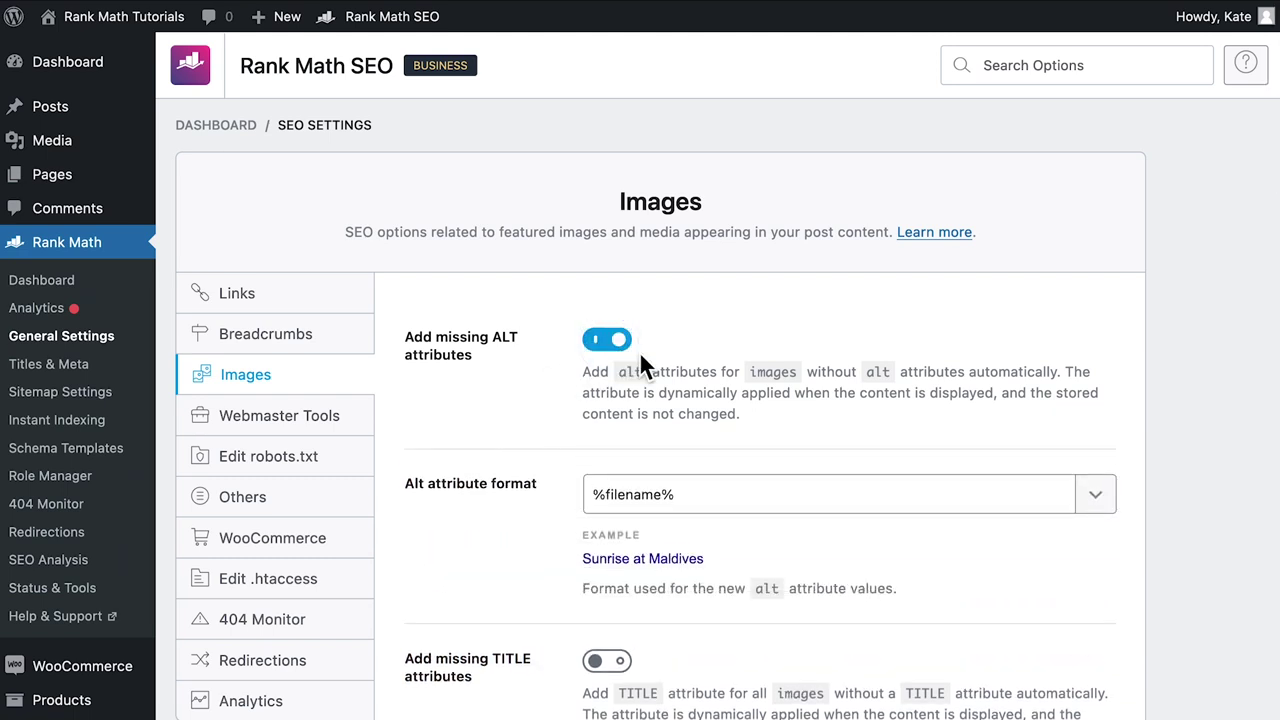
pyautogui.scroll(-10, 800, 512)
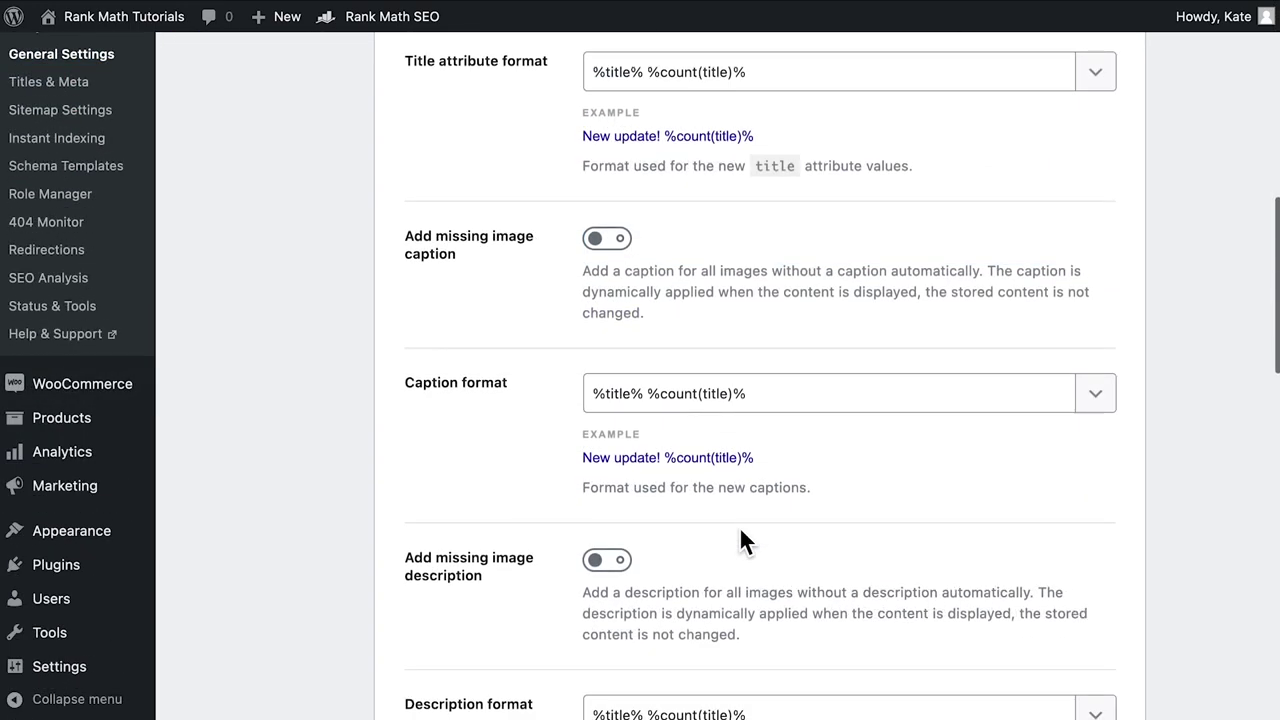
pyautogui.click(621, 249)
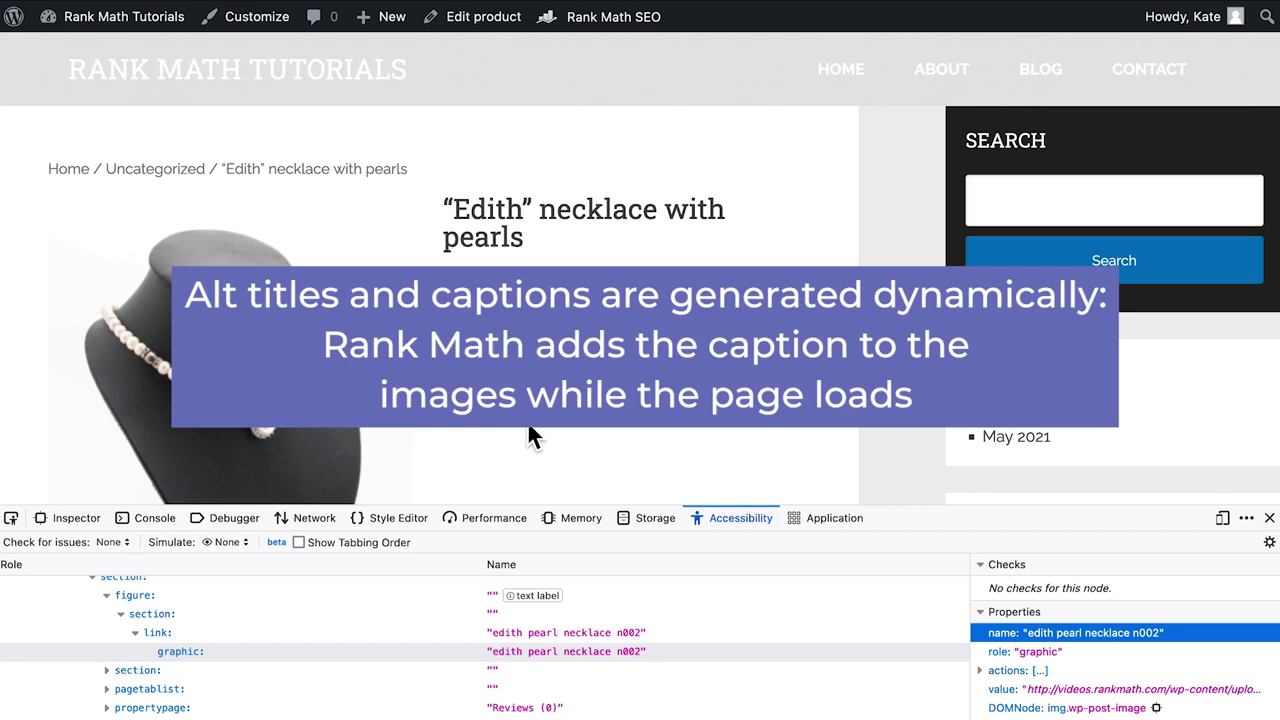
# Close the accessibility inspector on the necklace product page and check the image's alternative text and caption fields in its attachment details
pyautogui.click(1269, 517)
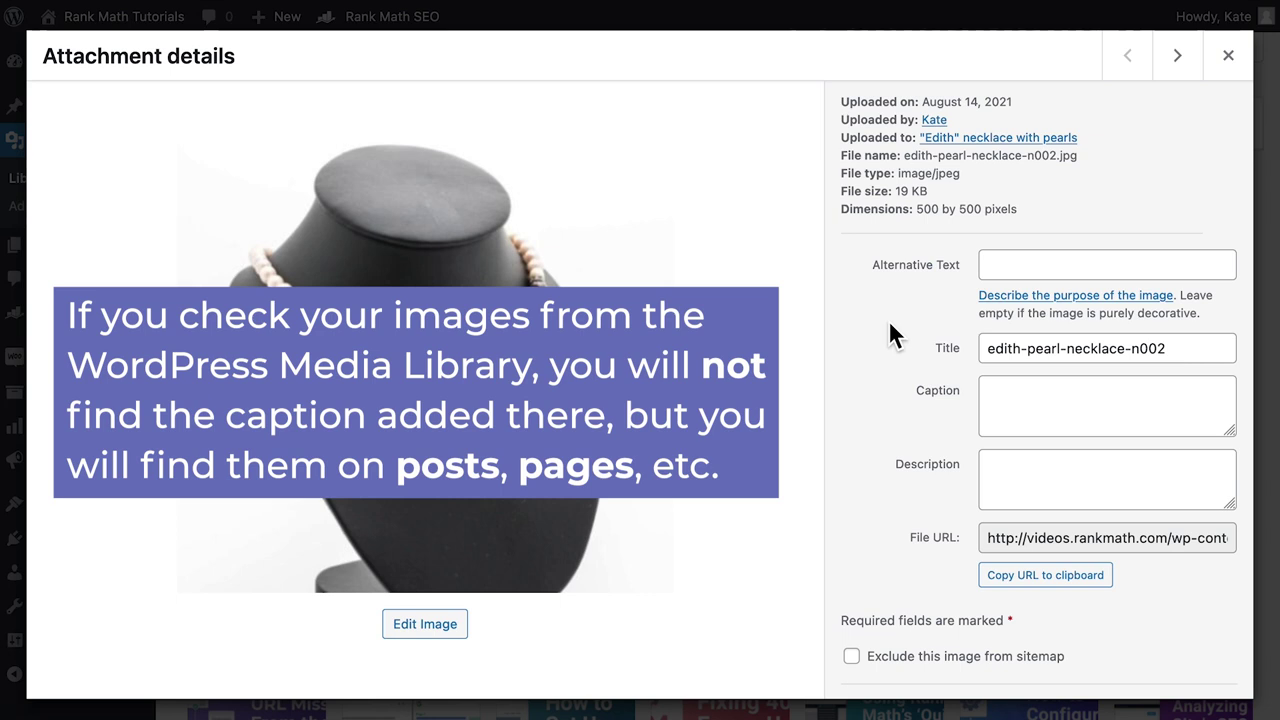
pyautogui.click(990, 263)
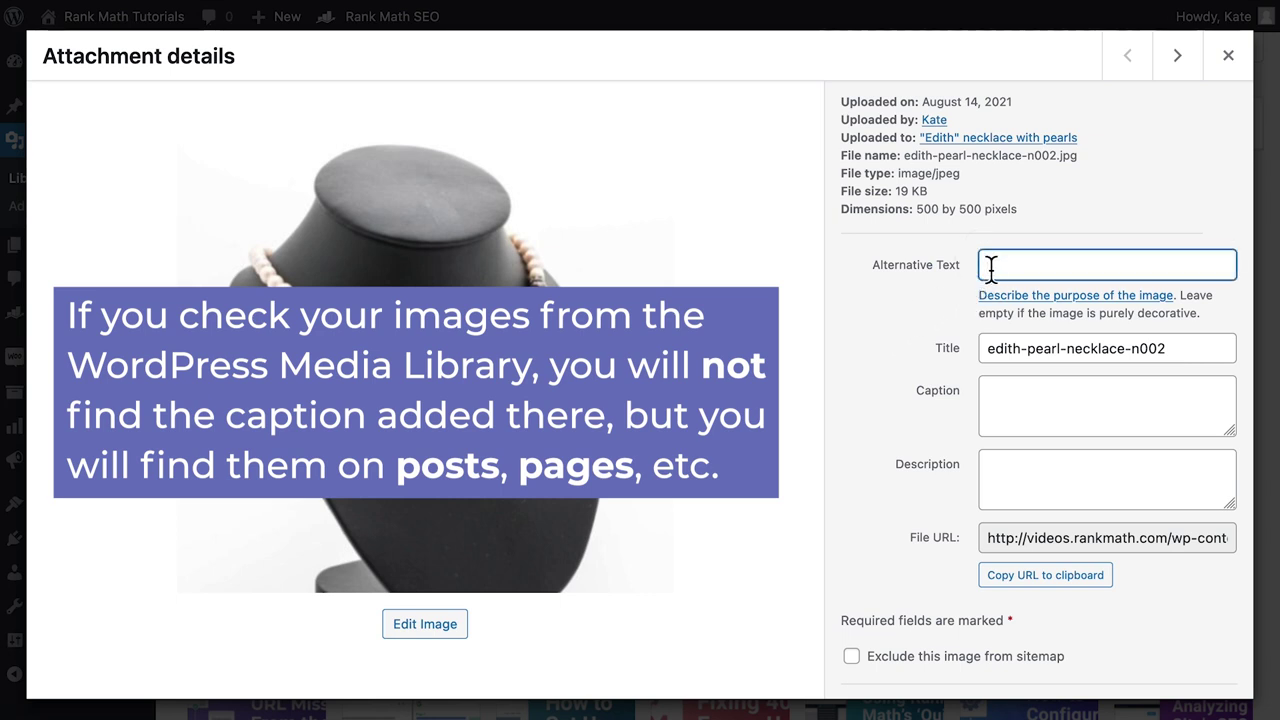
pyautogui.click(1010, 414)
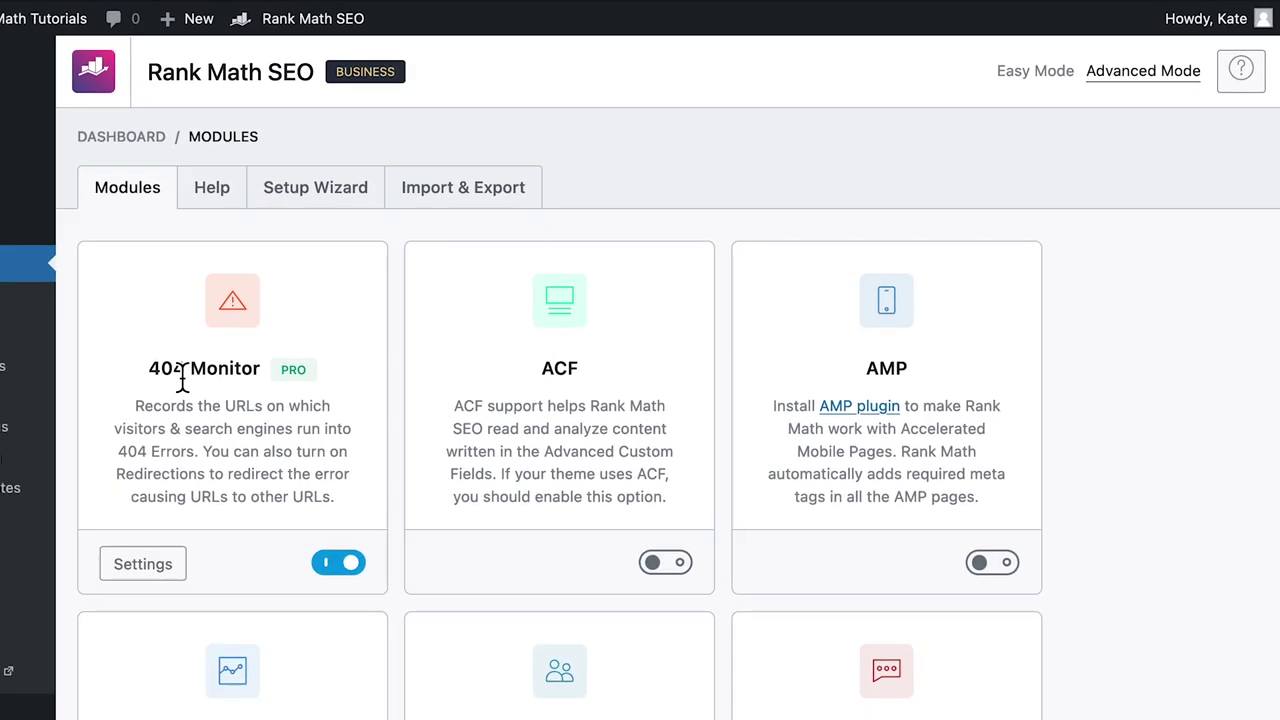
# Enable Images in Sitemaps and Include Featured Images in Rank Math's general sitemap settings and save the changes
pyautogui.click(158, 391)
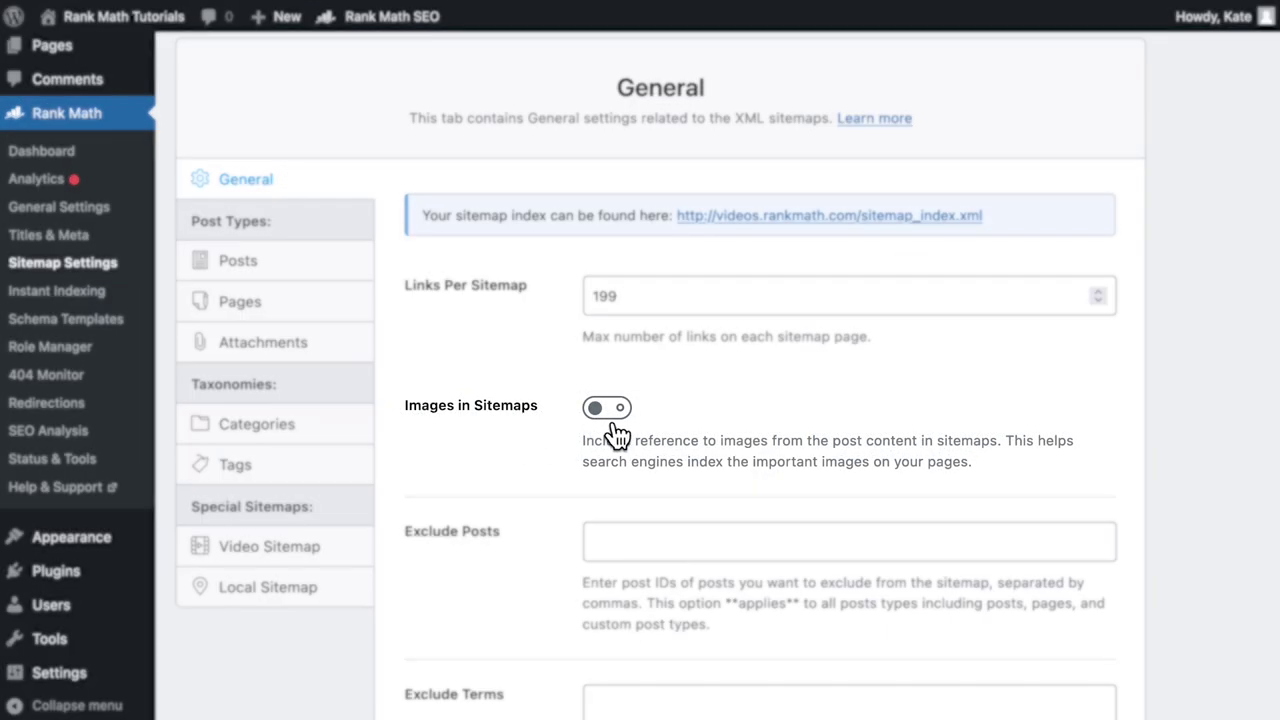
pyautogui.click(619, 418)
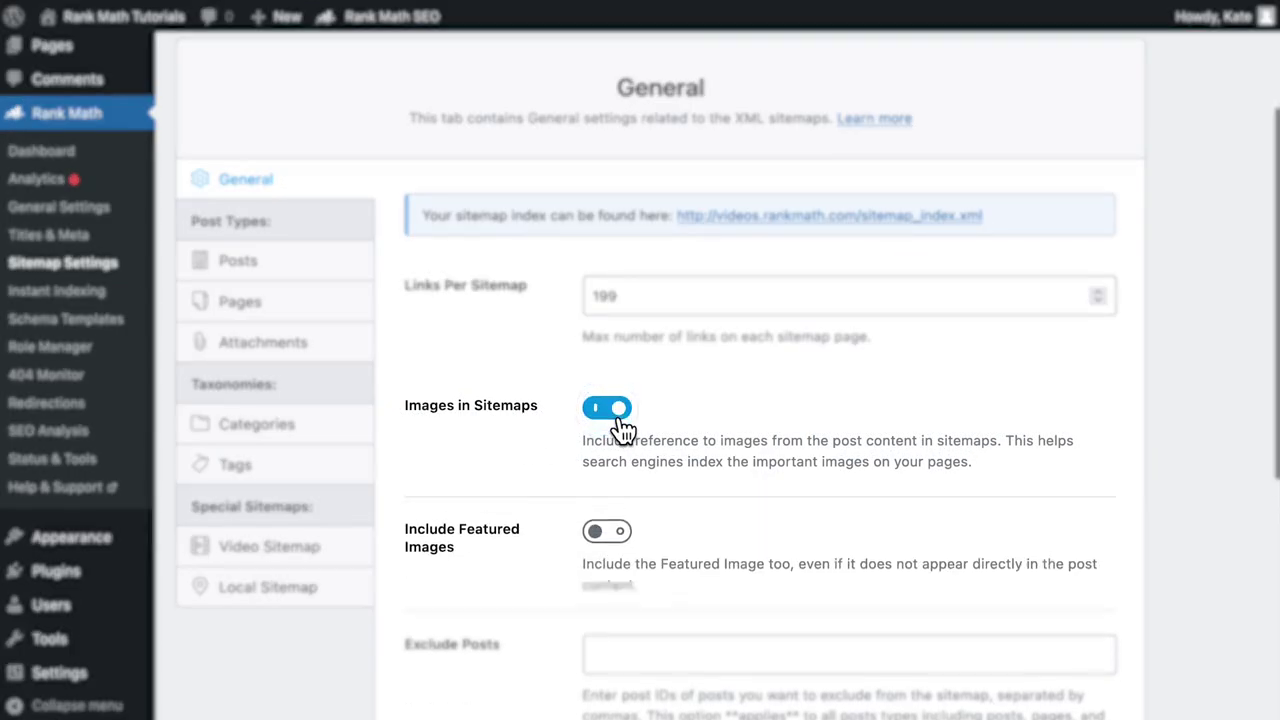
pyautogui.click(621, 548)
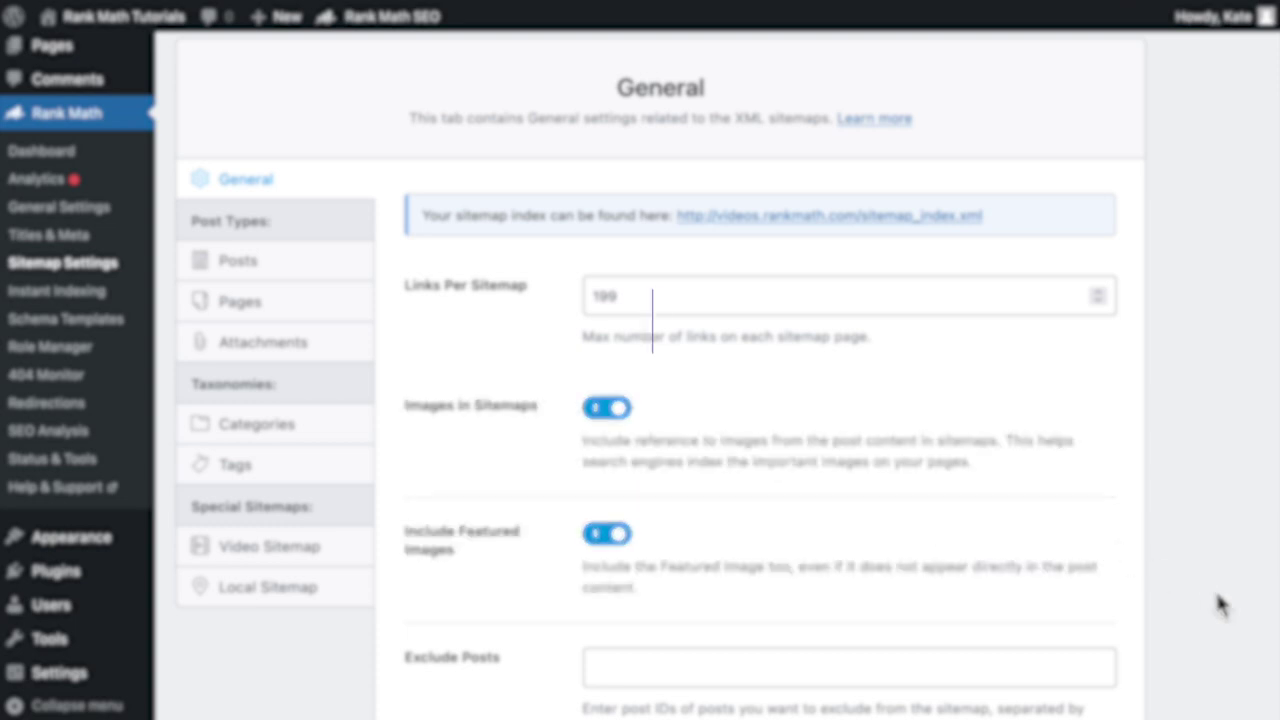
pyautogui.scroll(-5, 1216, 595)
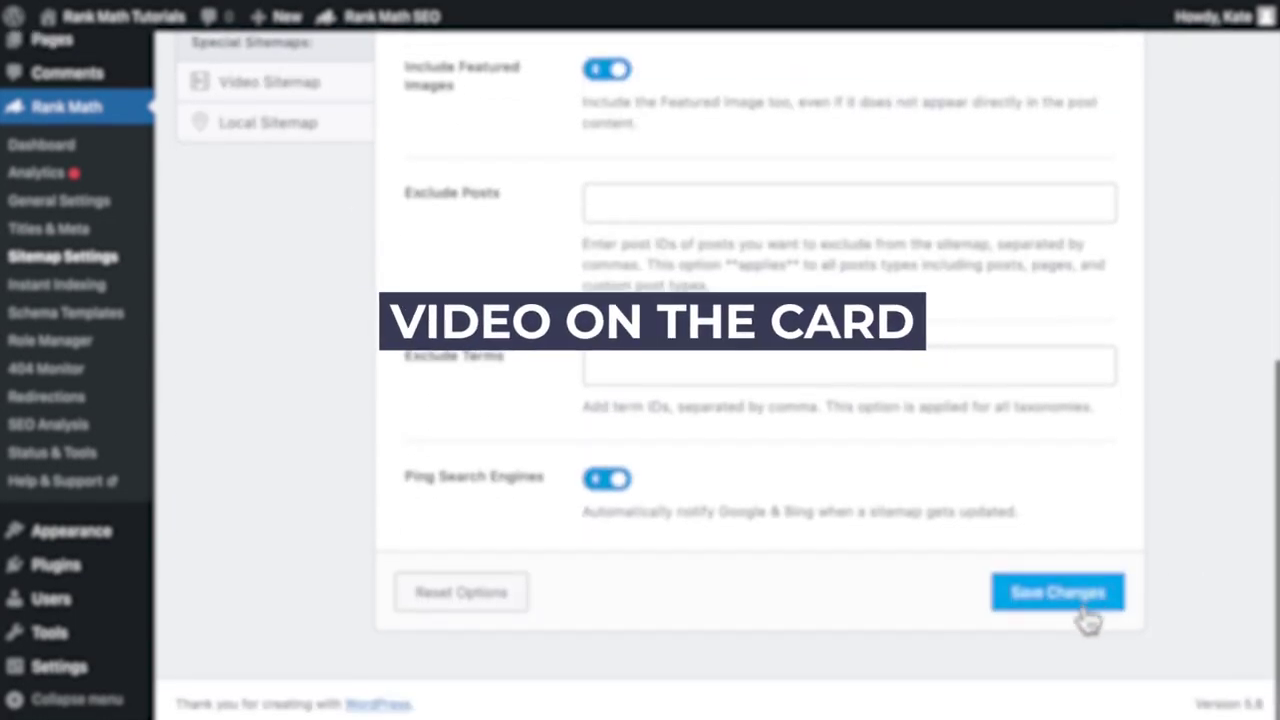
pyautogui.click(1082, 611)
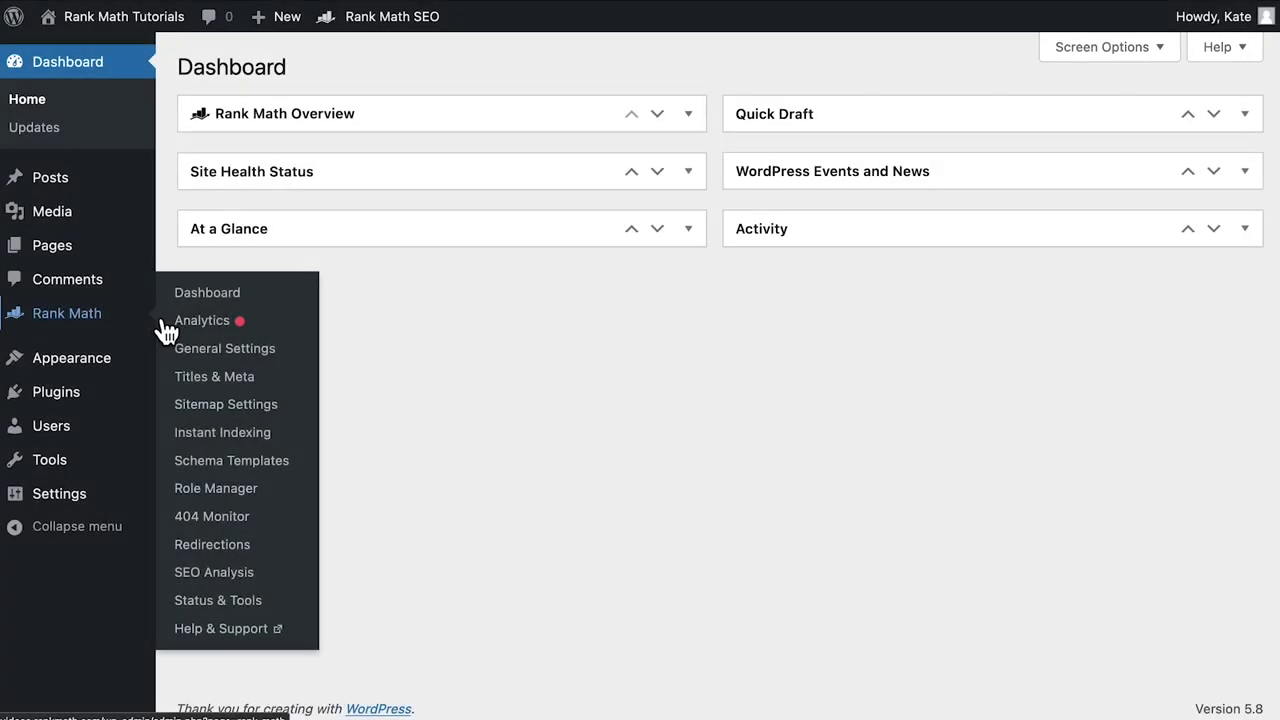
# Open the default Schema Type choices for posts in Rank Math's Titles & Meta settings
pyautogui.click(176, 378)
pyautogui.click(322, 595)
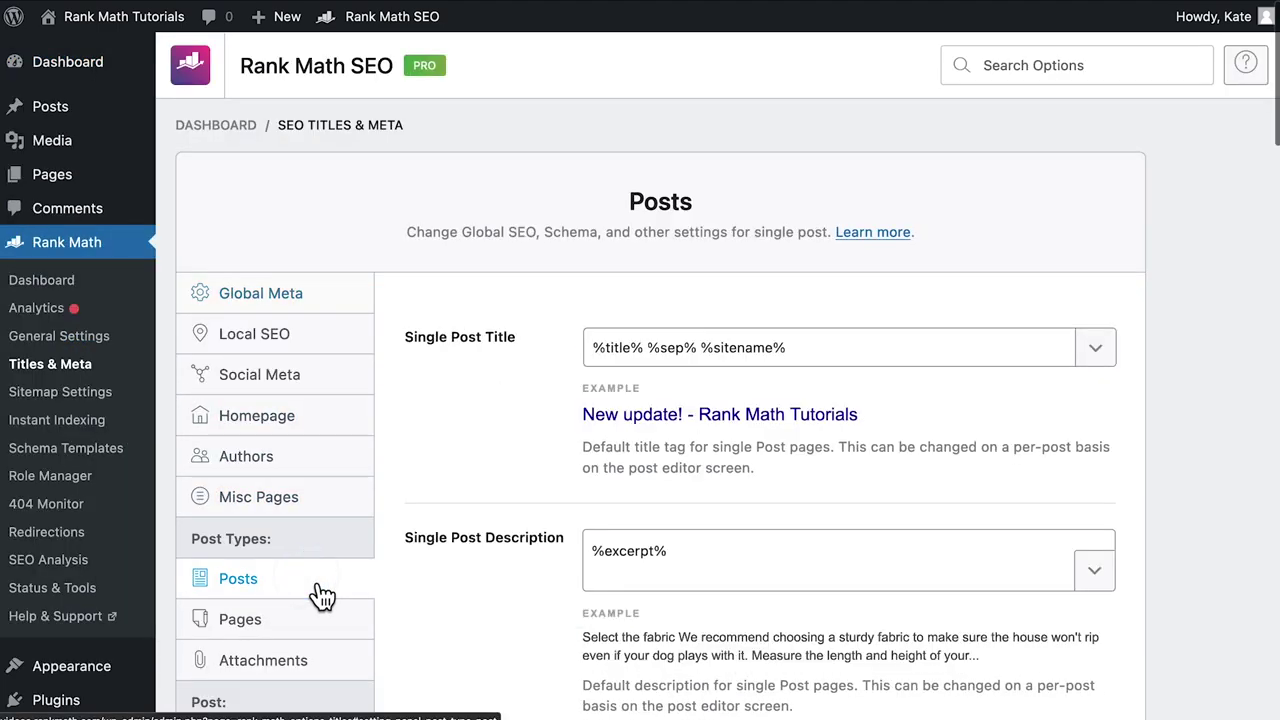
pyautogui.scroll(-10, 315, 590)
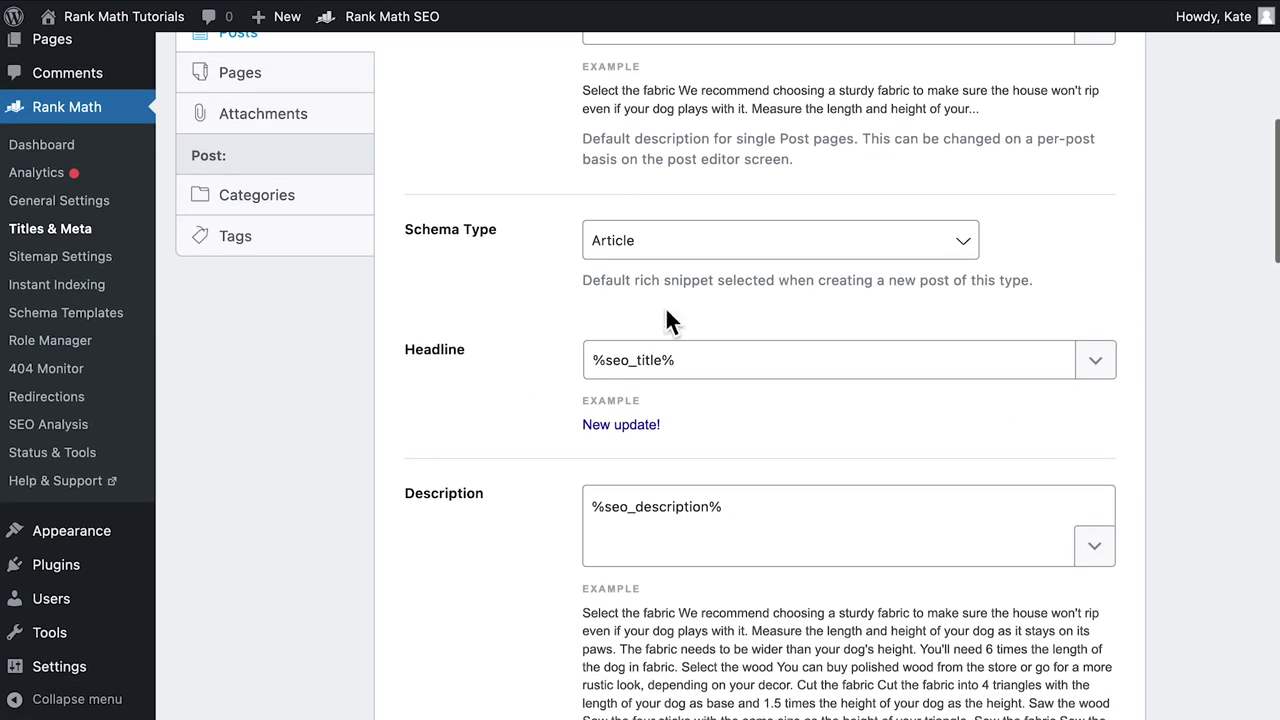
pyautogui.click(798, 255)
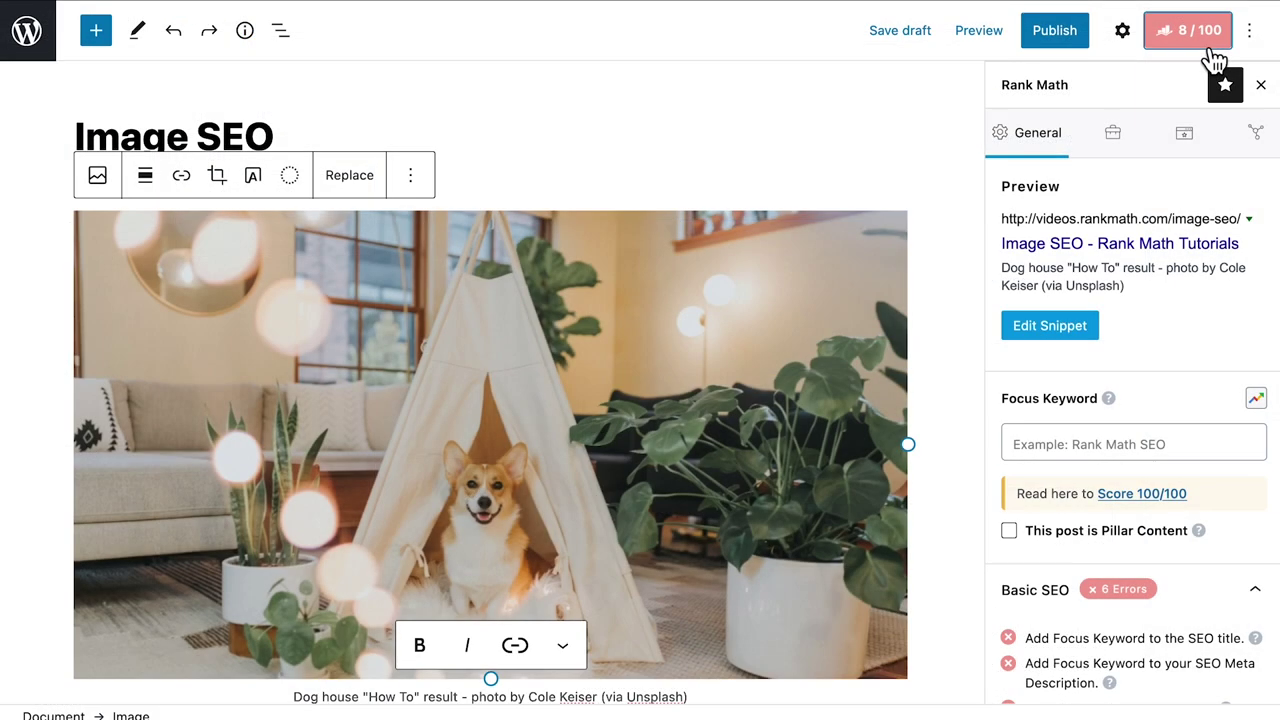
# Open the Schema Generator for the Image SEO post and browse the available schema types in the catalog
pyautogui.click(1195, 156)
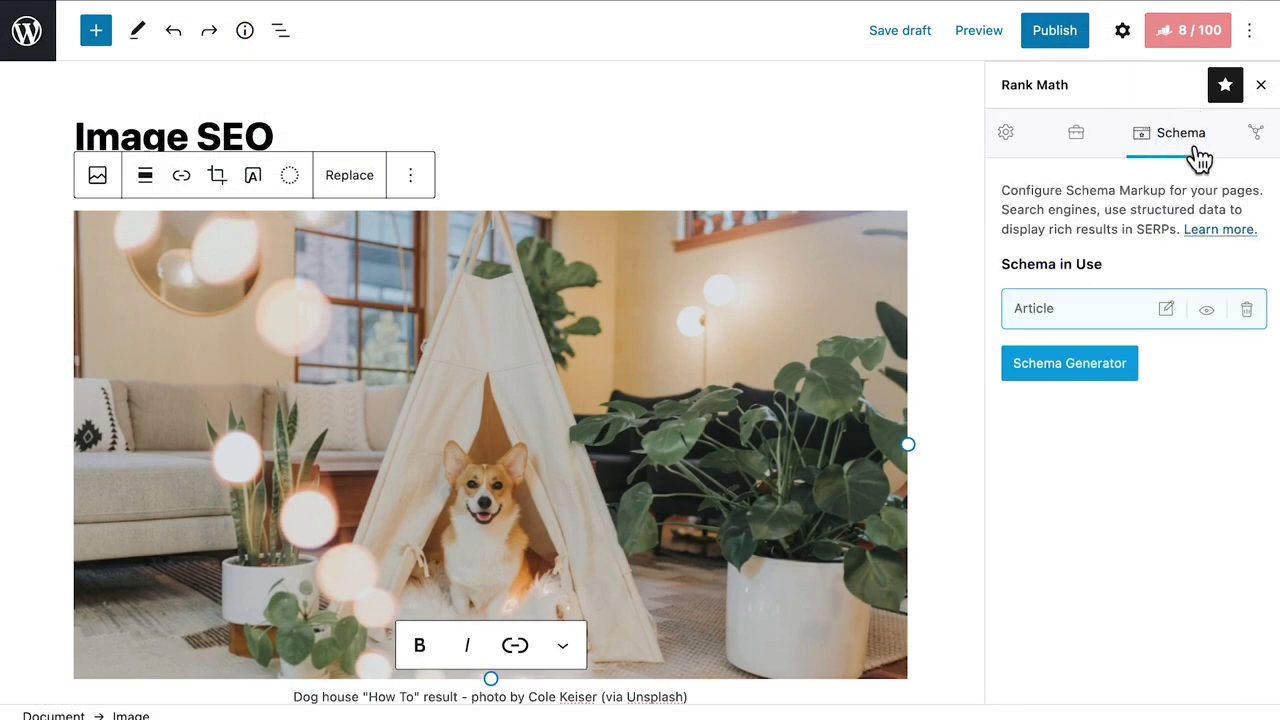
pyautogui.click(1105, 372)
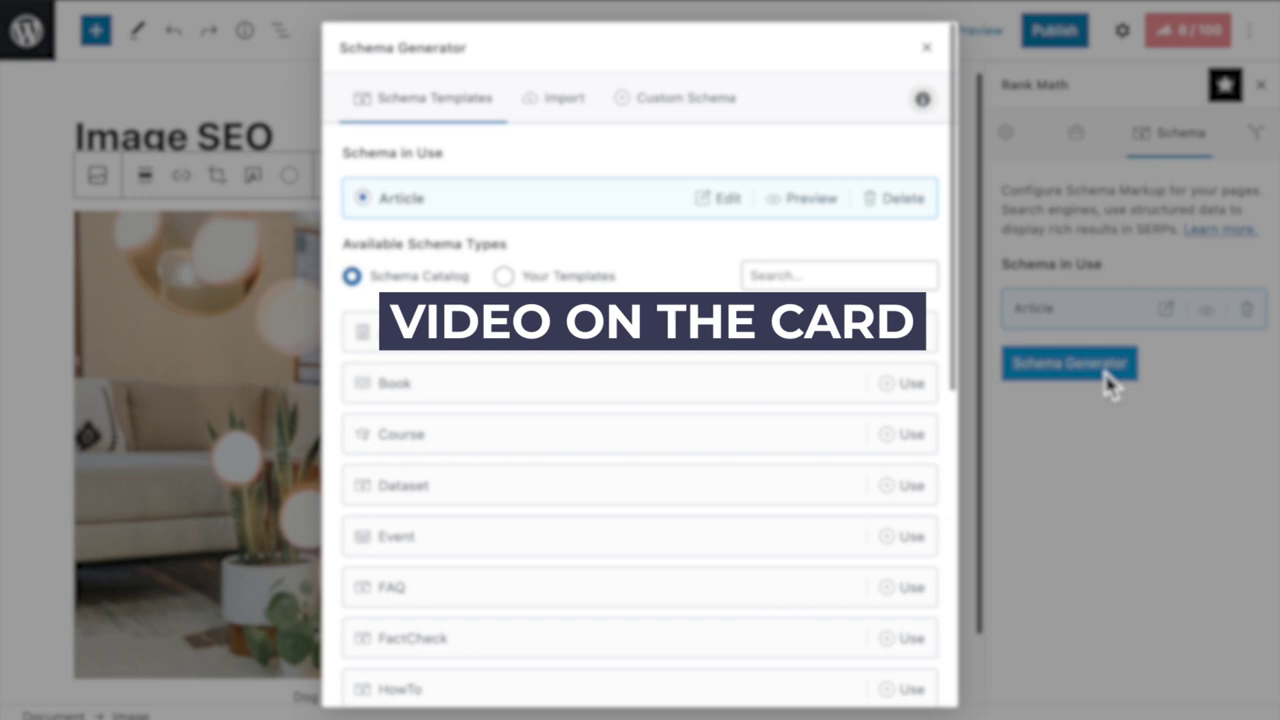
pyautogui.scroll(-5, 896, 457)
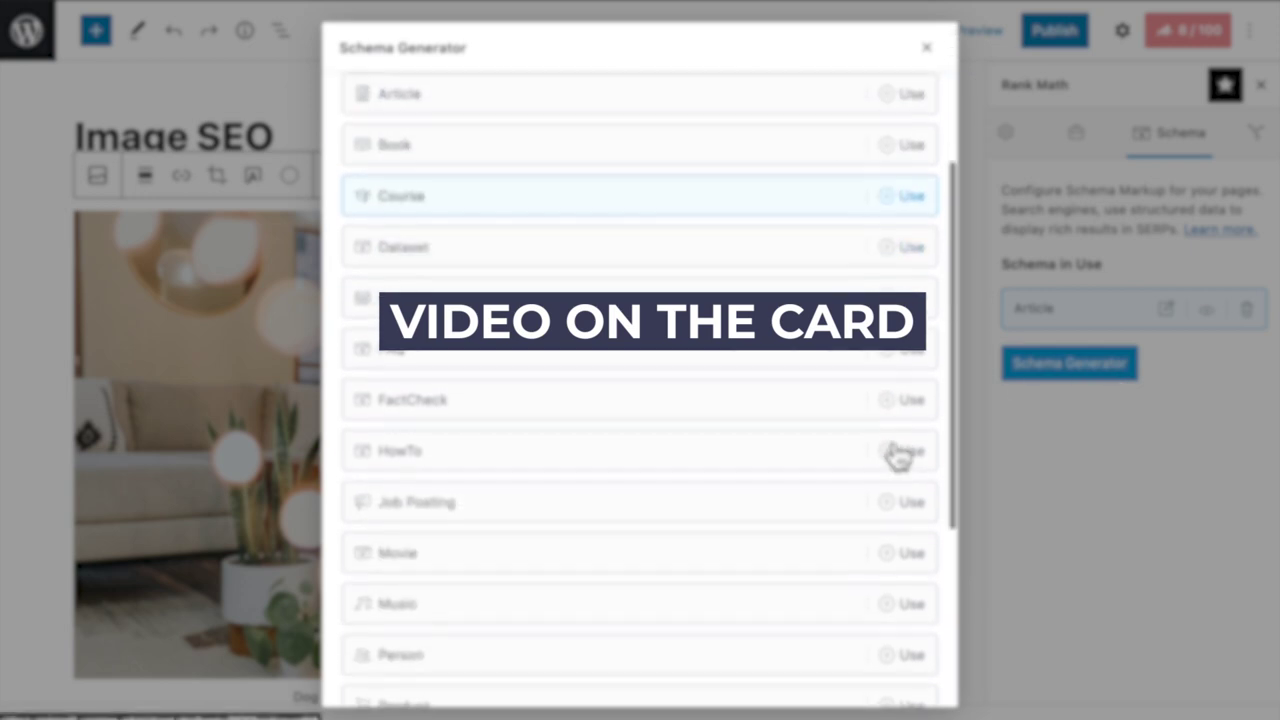